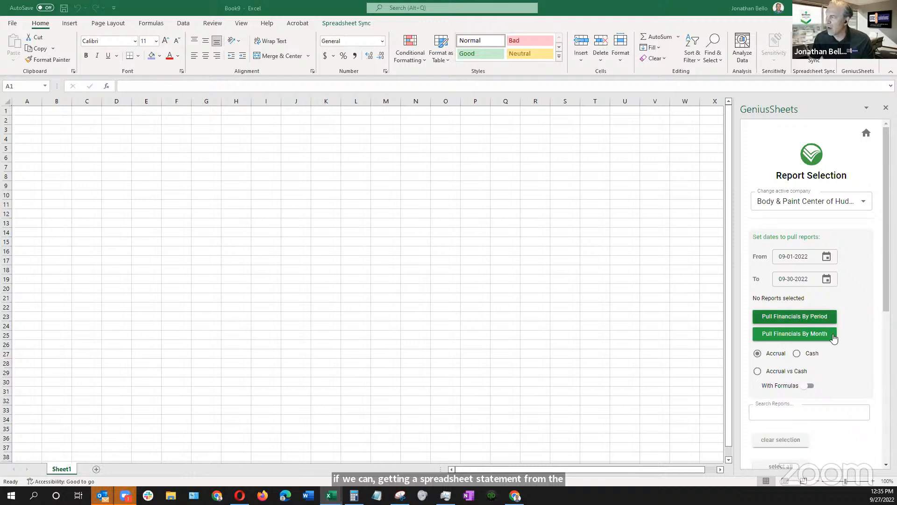
# Select the AP Aging Detail report and pull the financials by period into the workbook
pyautogui.scroll(-3, 784, 244)
pyautogui.scroll(3, 783, 244)
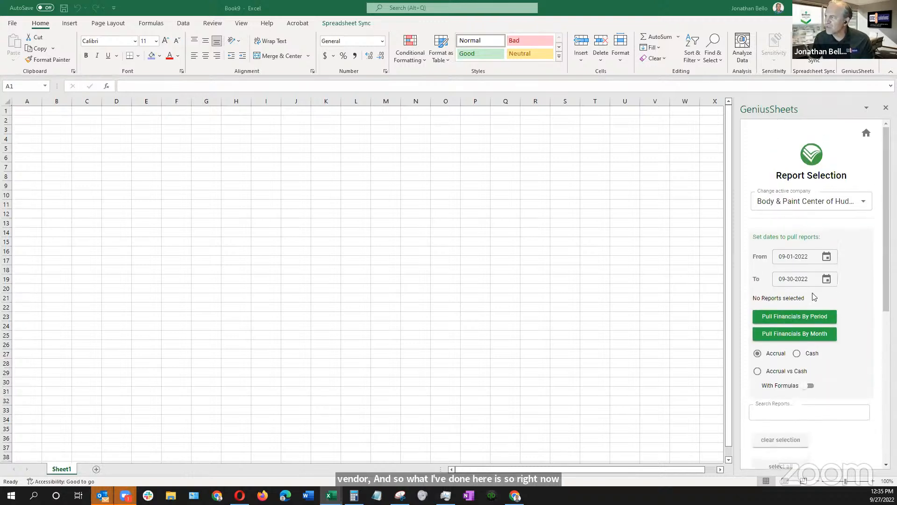
pyautogui.scroll(-7, 828, 341)
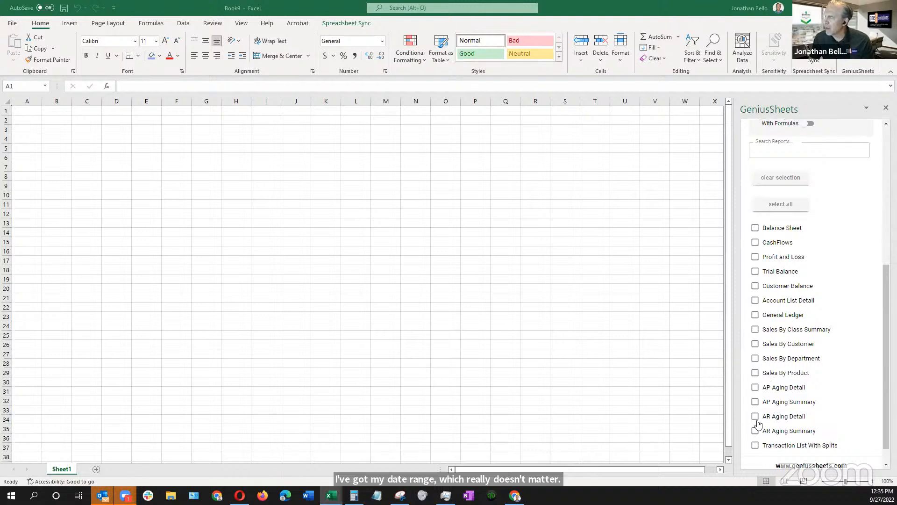
pyautogui.click(755, 387)
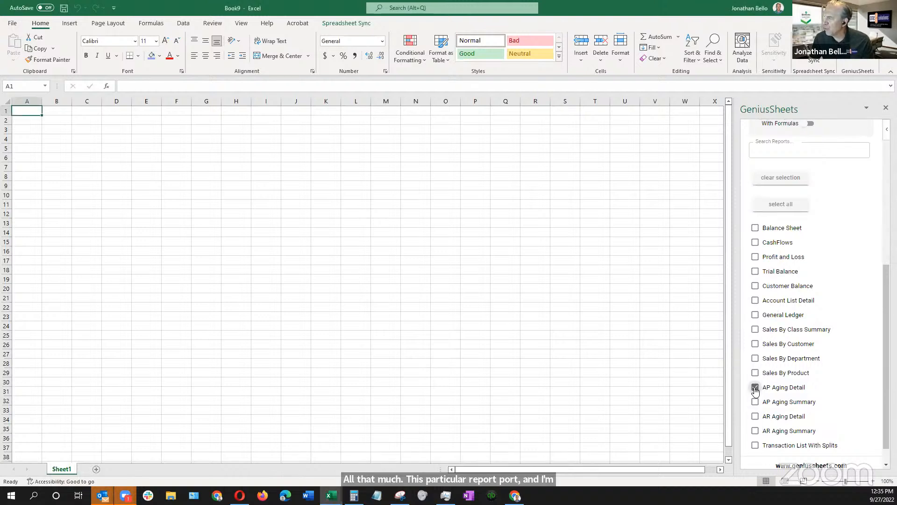
pyautogui.scroll(-1, 826, 312)
pyautogui.scroll(6, 842, 374)
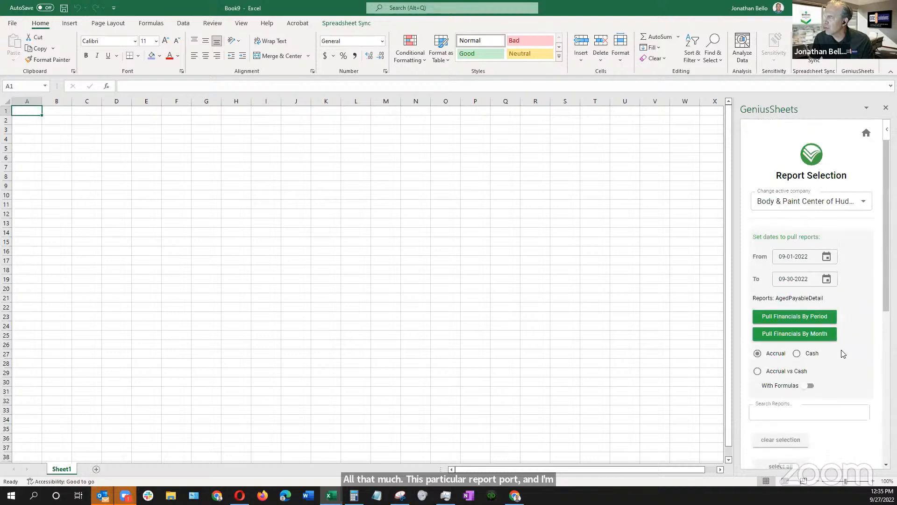
pyautogui.scroll(-3, 839, 348)
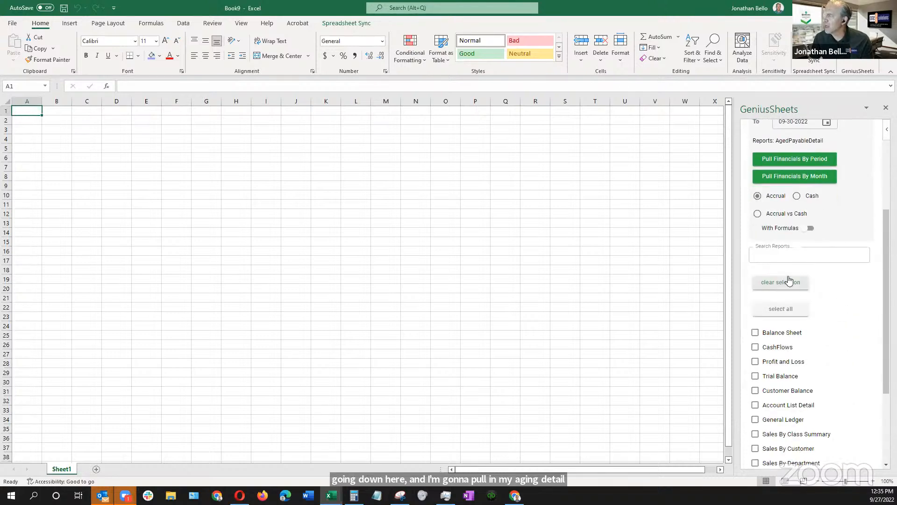
pyautogui.scroll(1, 813, 291)
pyautogui.scroll(-1, 818, 299)
pyautogui.scroll(2, 815, 297)
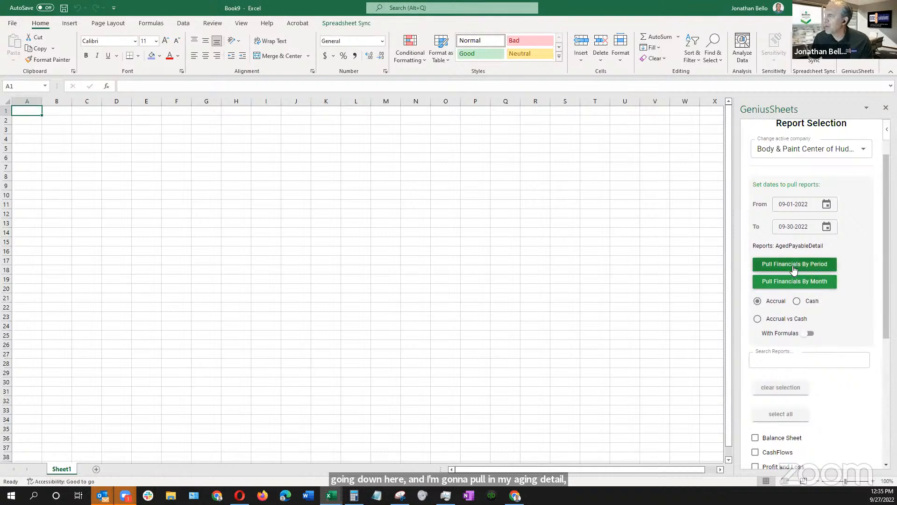
pyautogui.click(793, 265)
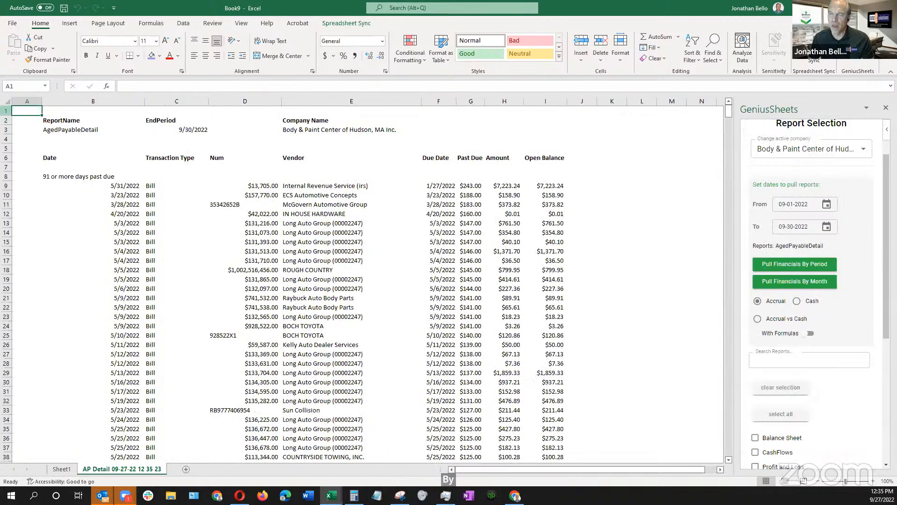
# Delete rows 1 to 5, which hold the report information above the column headers
pyautogui.moveTo(8, 110); pyautogui.dragTo(8, 148)
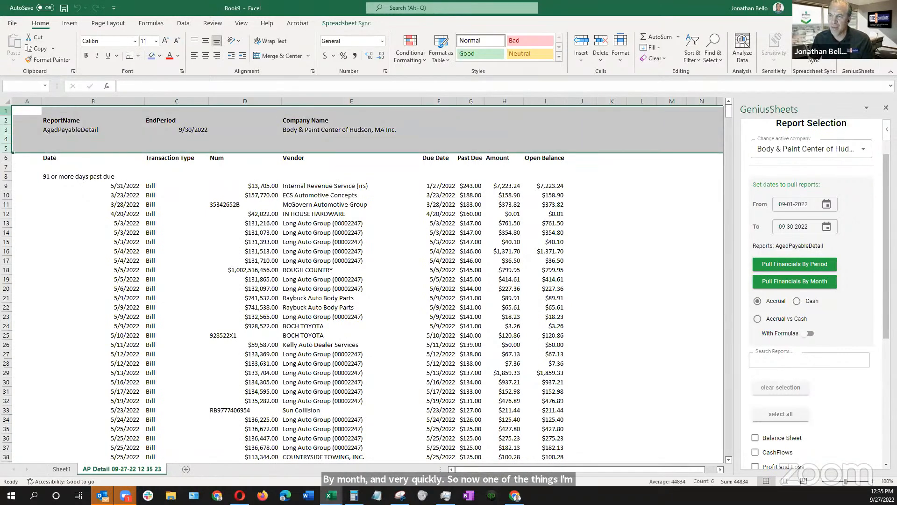
pyautogui.rightClick(9, 150)
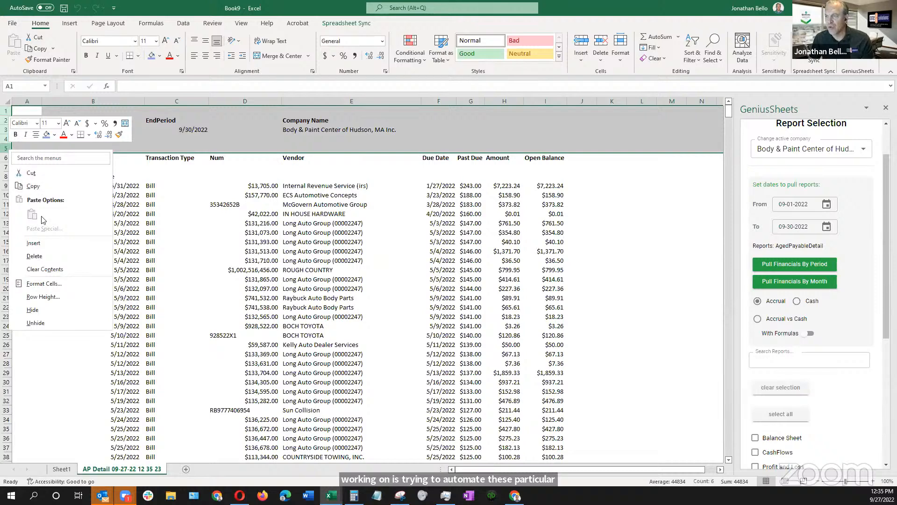
pyautogui.click(34, 256)
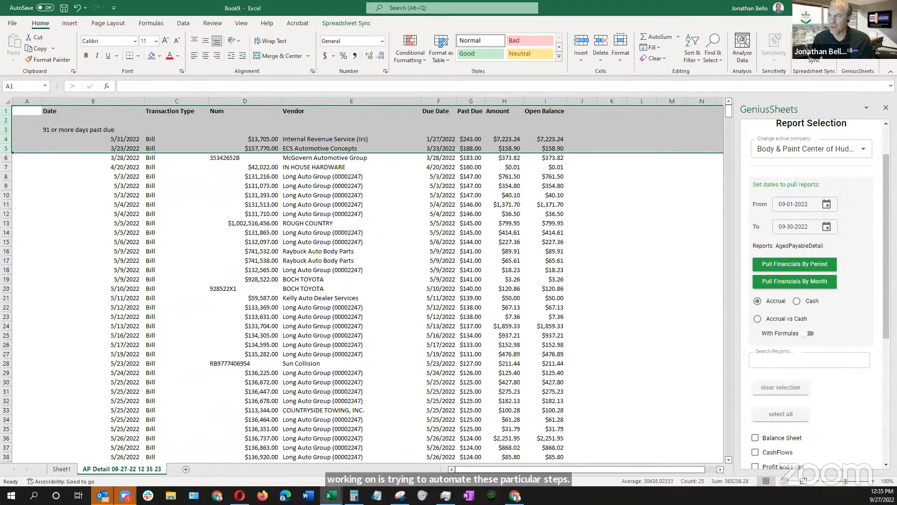
# Delete the blank row and the "91 or more days past due" row directly beneath the column headers
pyautogui.click(6, 120)
pyautogui.rightClick(8, 121)
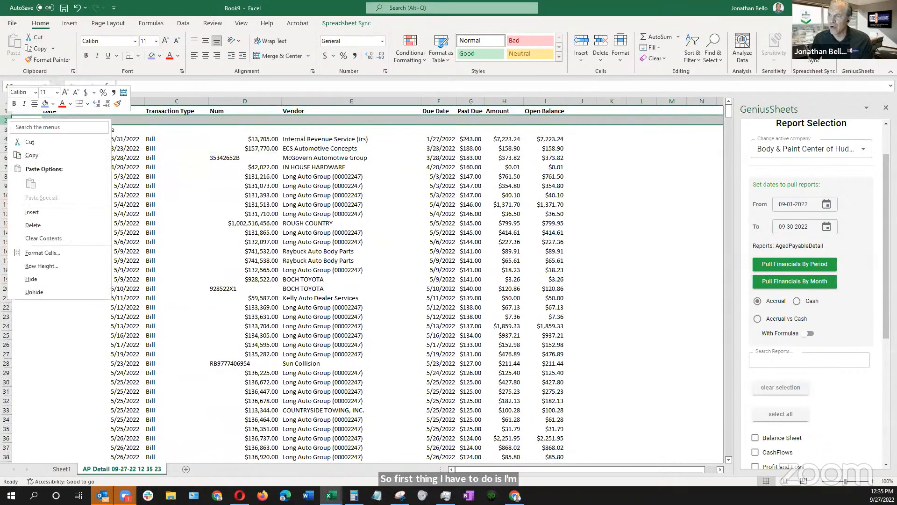
pyautogui.click(6, 120)
pyautogui.moveTo(6, 121); pyautogui.dragTo(6, 129)
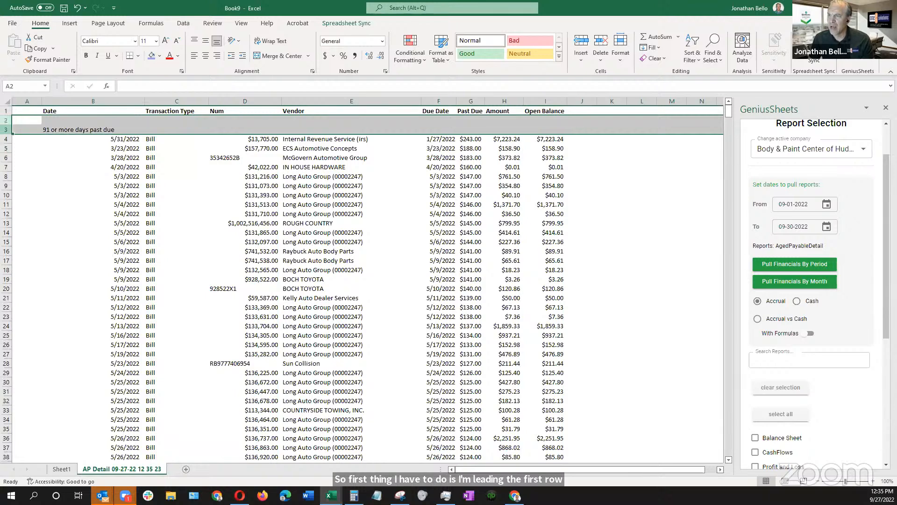
pyautogui.rightClick(6, 129)
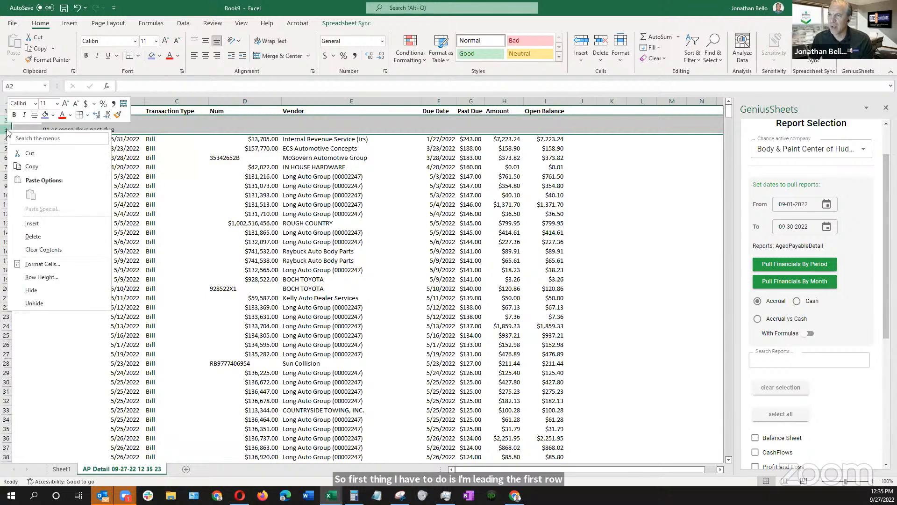
pyautogui.click(32, 236)
# Freeze the top row so the column headers stay in view
pyautogui.click(115, 115)
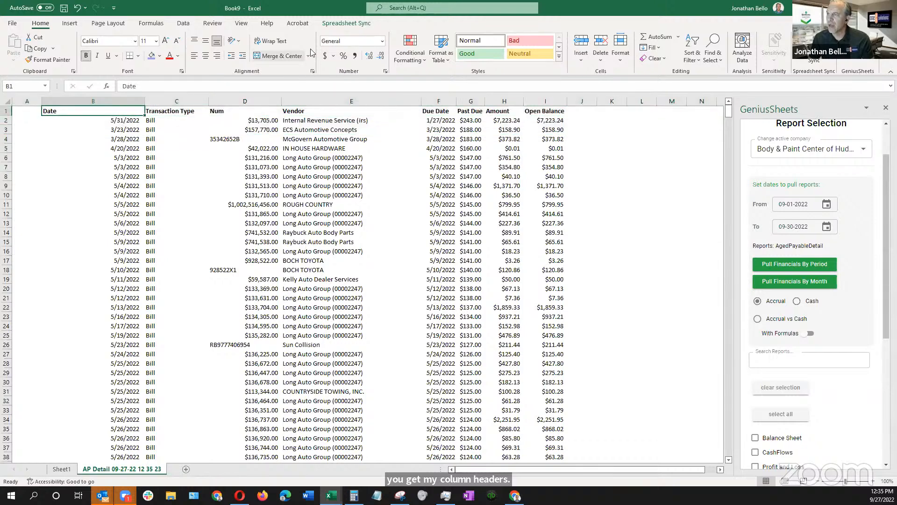
pyautogui.click(242, 24)
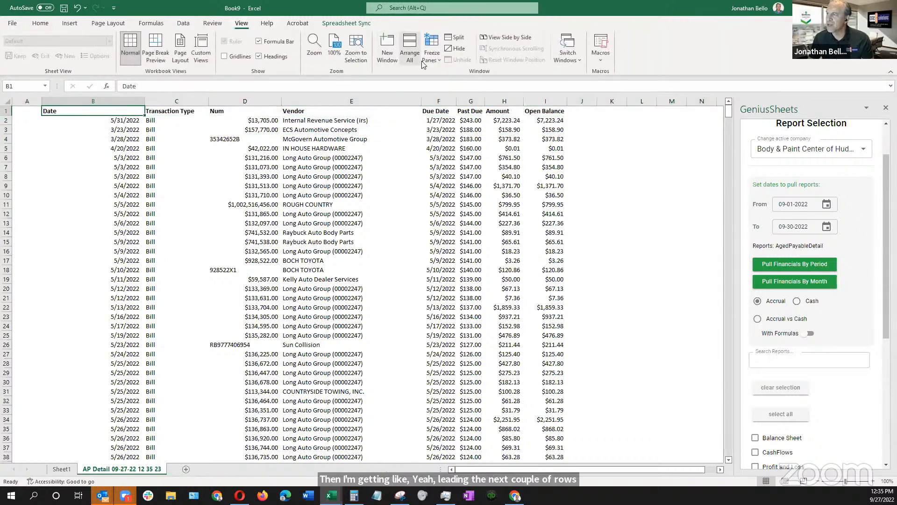
pyautogui.click(437, 60)
pyautogui.click(442, 96)
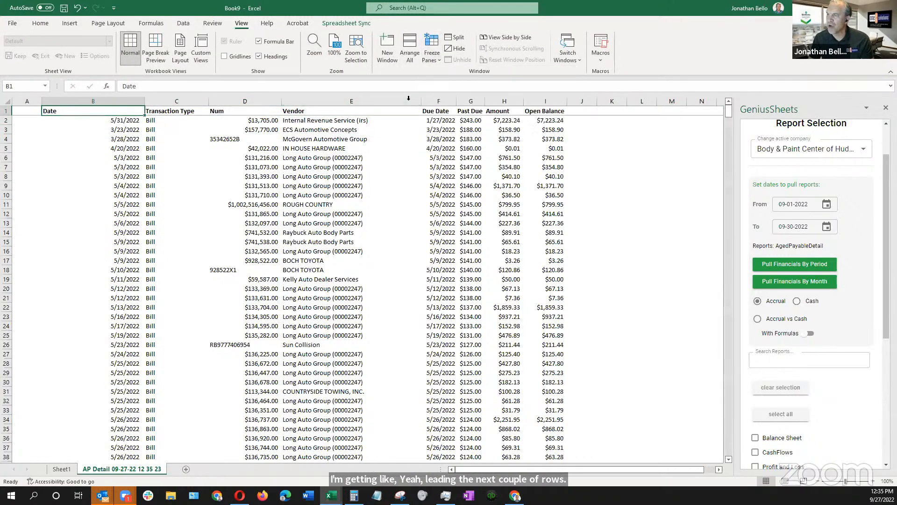
# Unmerge all cells in columns B through I, from Date to Open Balance
pyautogui.moveTo(62, 103); pyautogui.dragTo(541, 87)
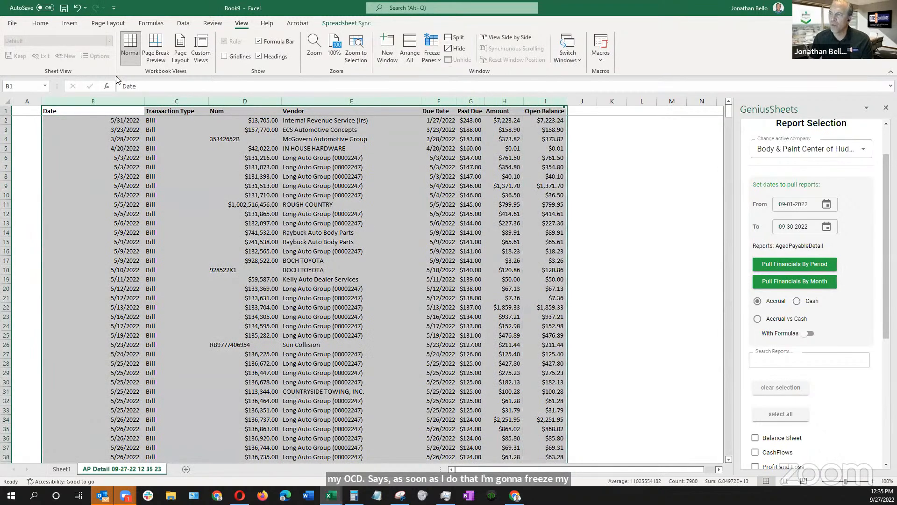
pyautogui.click(40, 26)
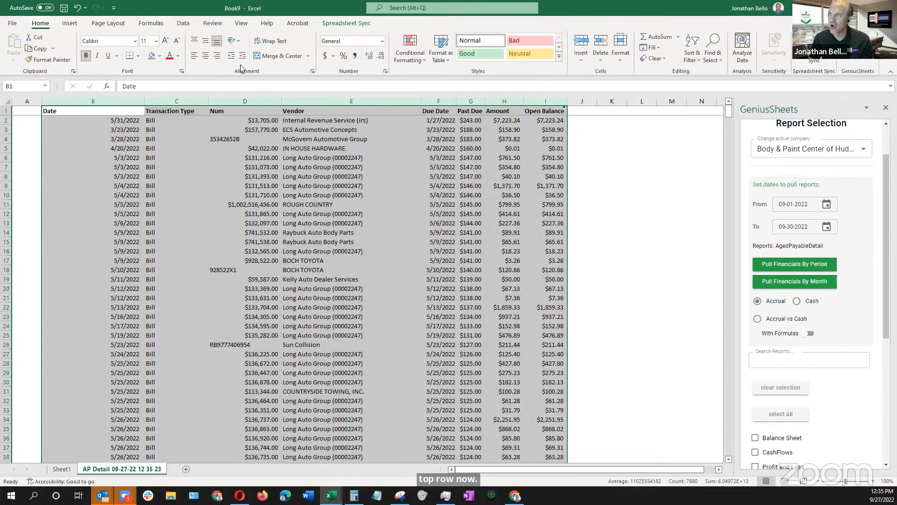
pyautogui.click(303, 56)
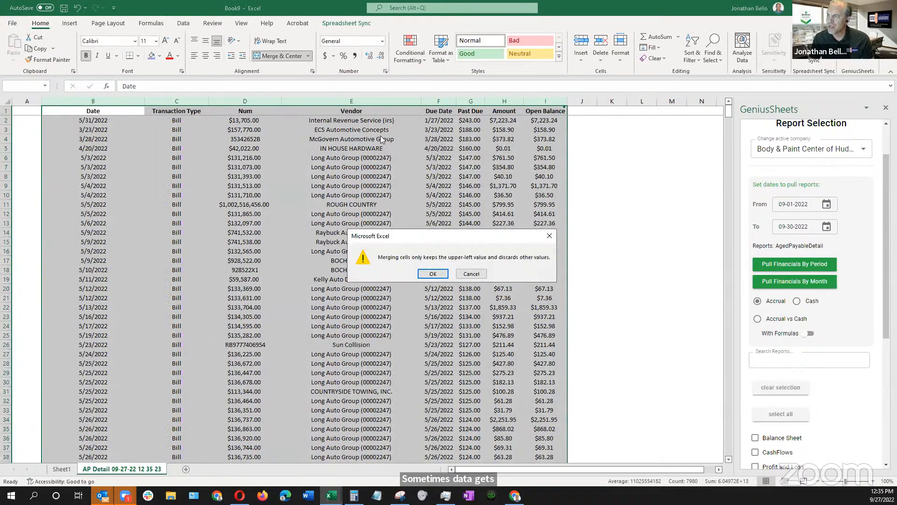
pyautogui.click(471, 273)
pyautogui.click(309, 55)
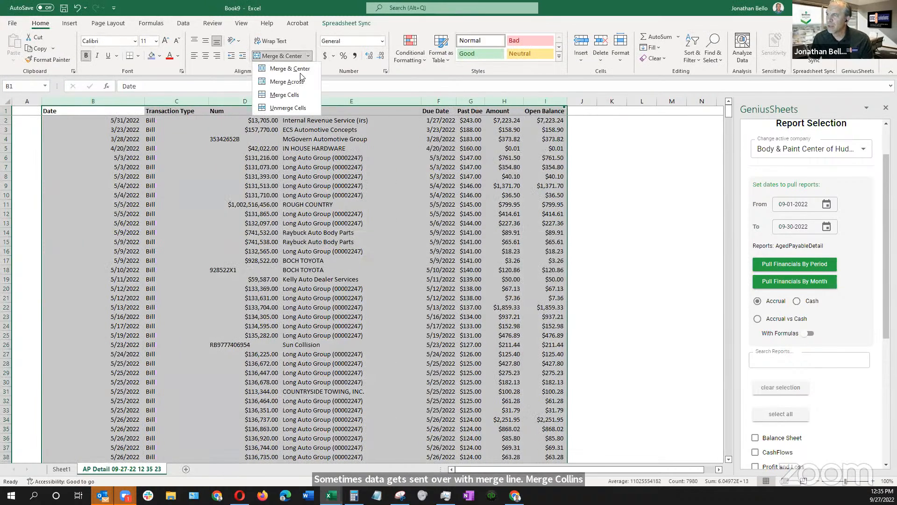
pyautogui.click(286, 106)
pyautogui.click(372, 195)
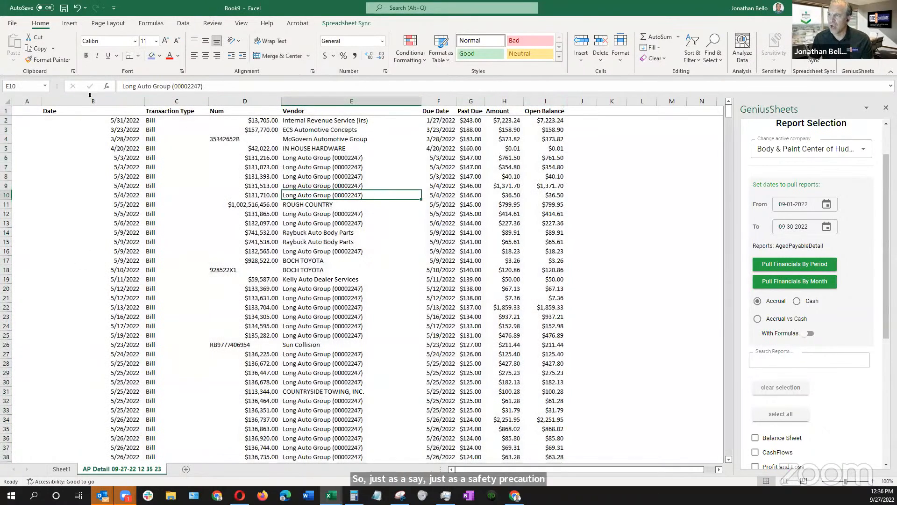
# Delete the empty column A in front of the Date column
pyautogui.click(49, 112)
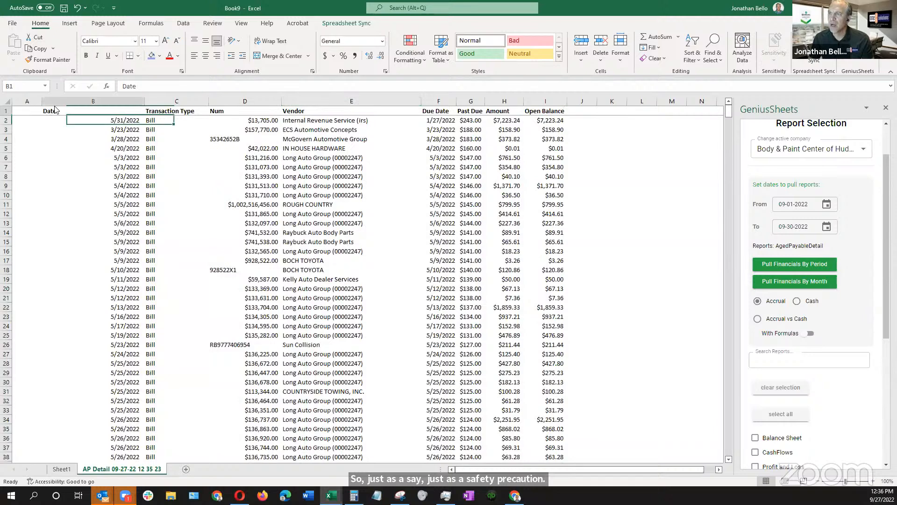
pyautogui.click(27, 101)
pyautogui.rightClick(29, 193)
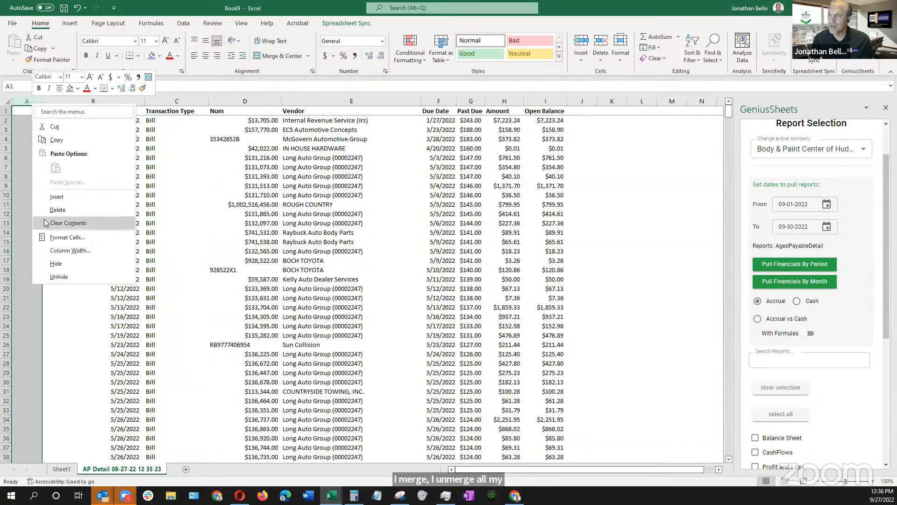
pyautogui.click(58, 210)
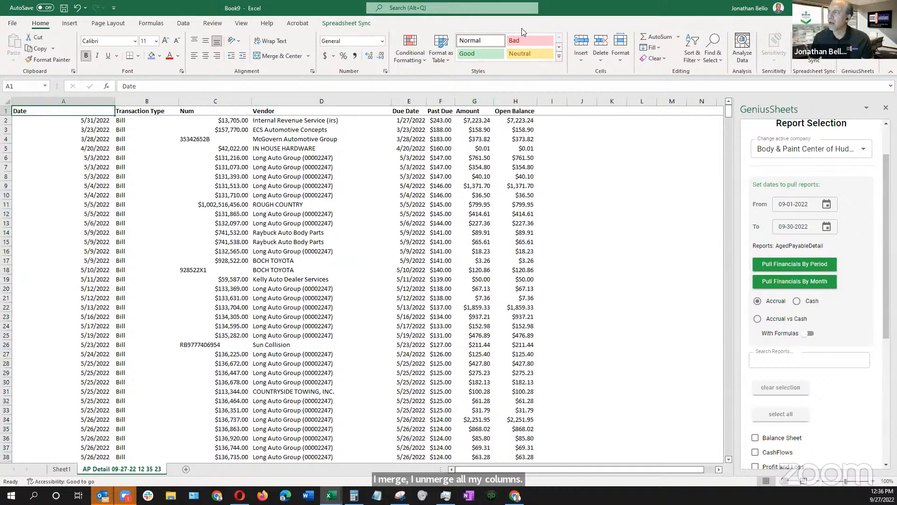
# Turn on filters for the header row and look over the Date column's filter options
pyautogui.click(183, 23)
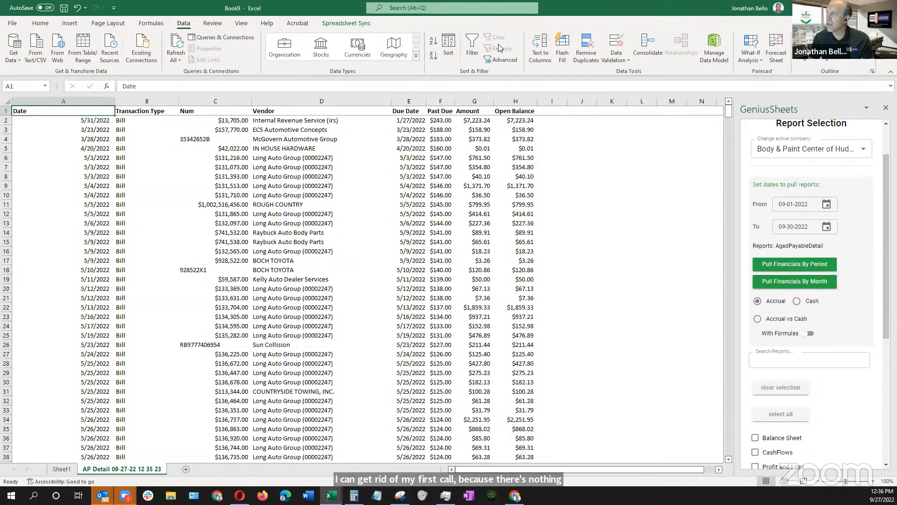
pyautogui.click(470, 47)
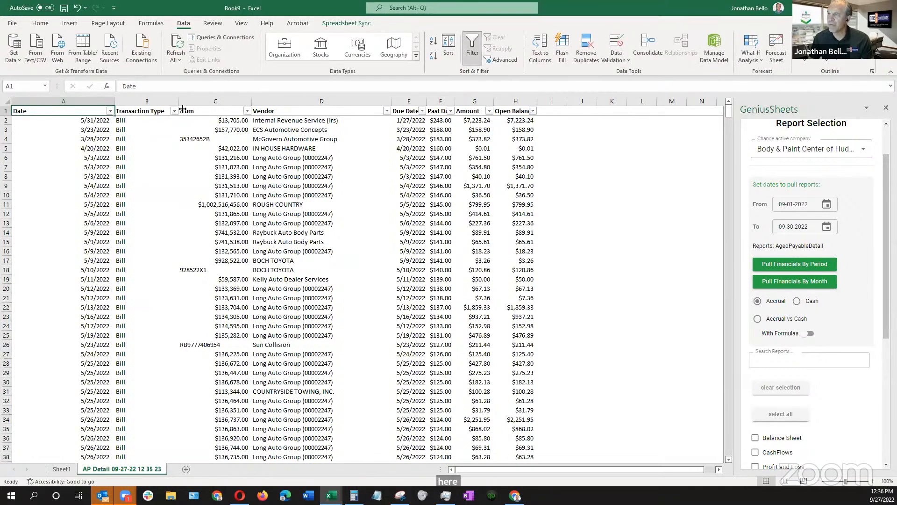
pyautogui.click(111, 111)
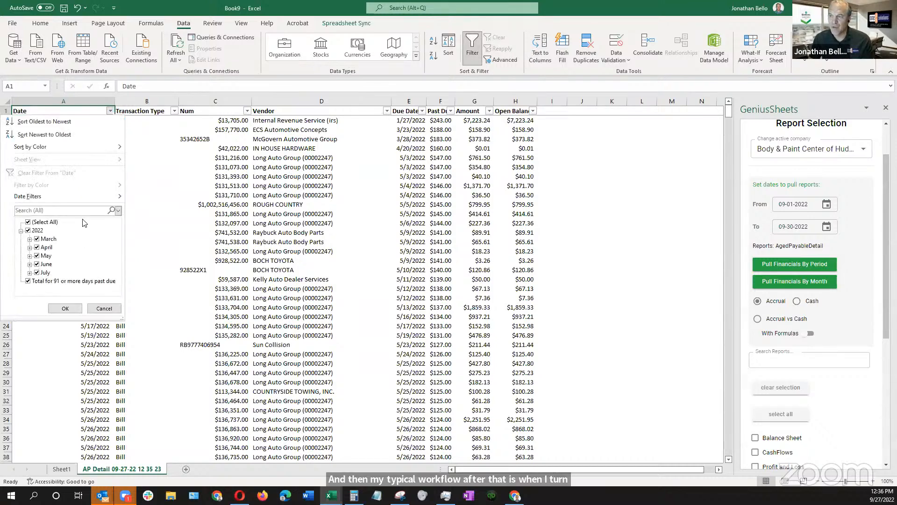
pyautogui.click(109, 113)
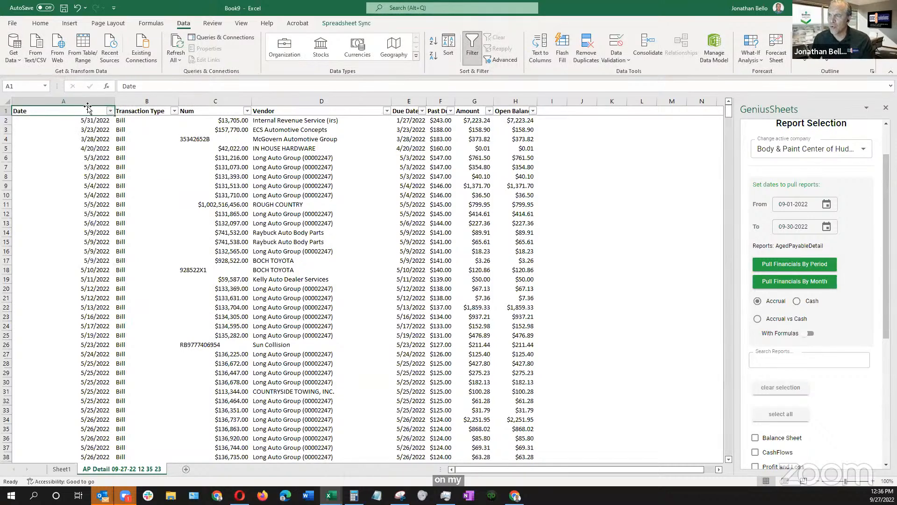
# Undo the header filters and the deletion of column A
pyautogui.hotkey('ctrl', 'z')
pyautogui.hotkey('ctrl', 'z')
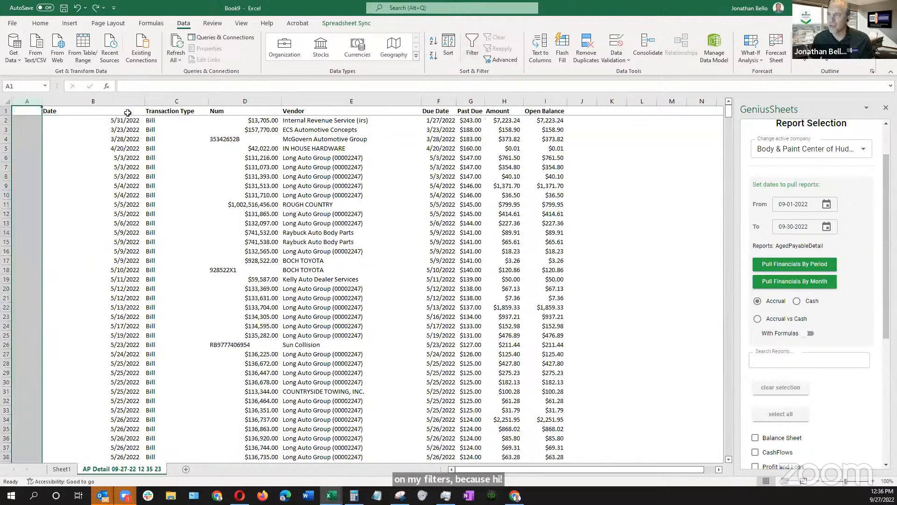
# Turn on filters for the whole of columns B through I, from Date to Open Balance
pyautogui.click(70, 113)
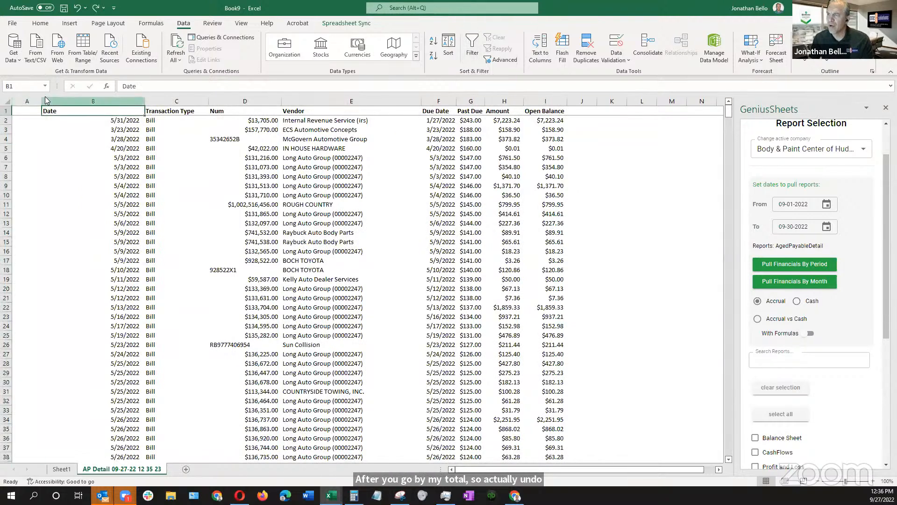
pyautogui.moveTo(54, 100); pyautogui.dragTo(545, 101)
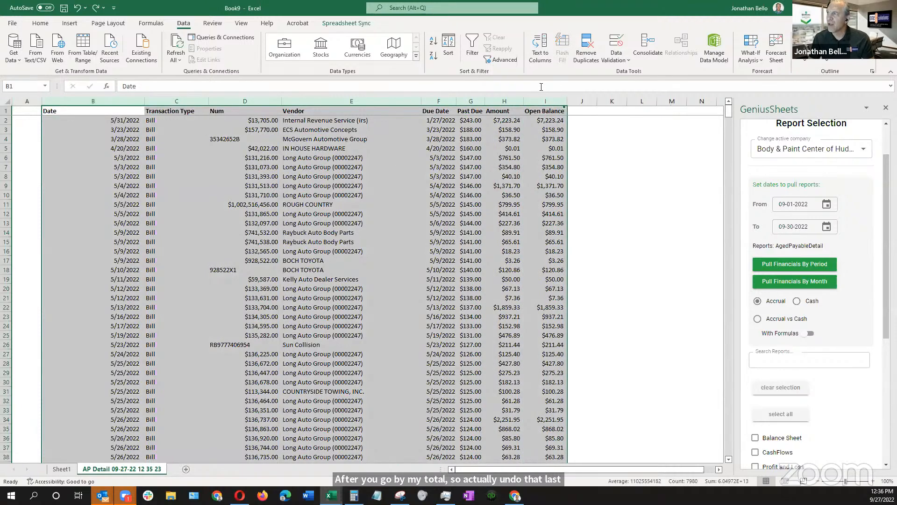
pyautogui.click(472, 45)
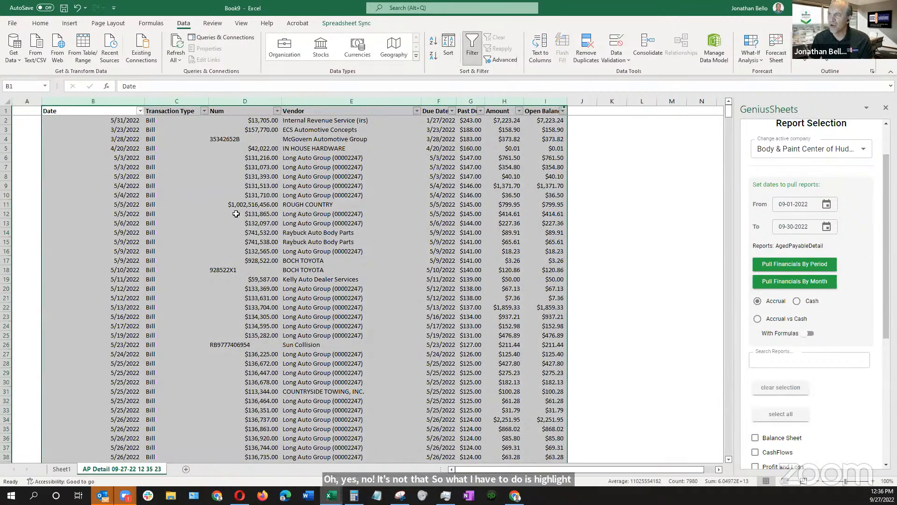
# Examine the rows around the "61 - 90 days past due" heading in the Date column
pyautogui.scroll(-20, 243, 250)
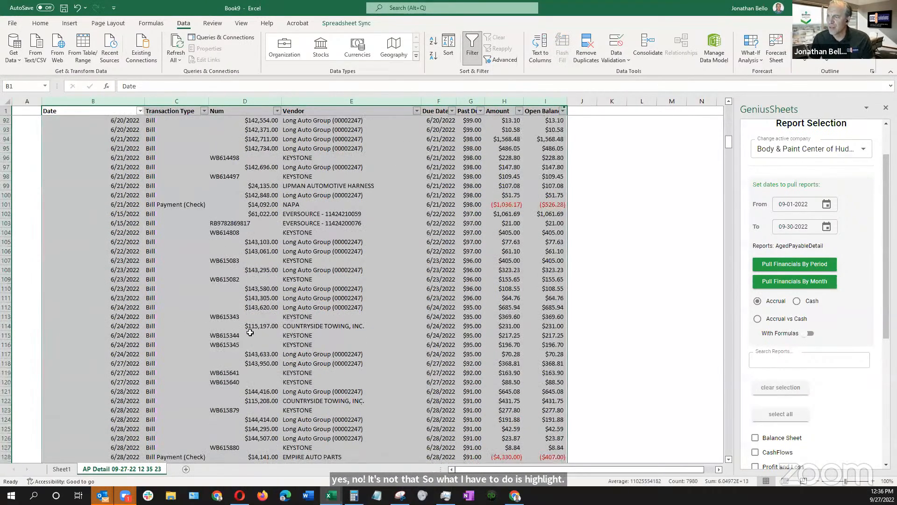
pyautogui.click(69, 314)
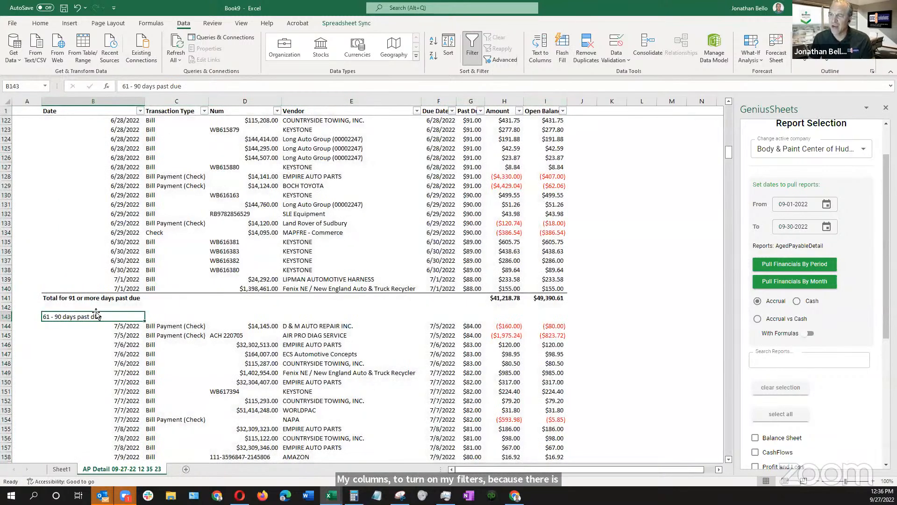
pyautogui.scroll(13, 148, 213)
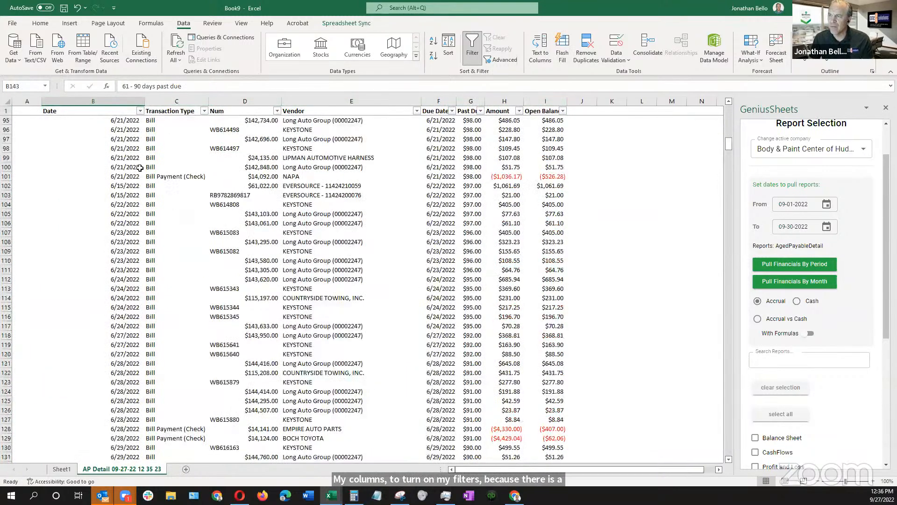
# Filter the Date column to show only the entries containing "total"
pyautogui.click(140, 111)
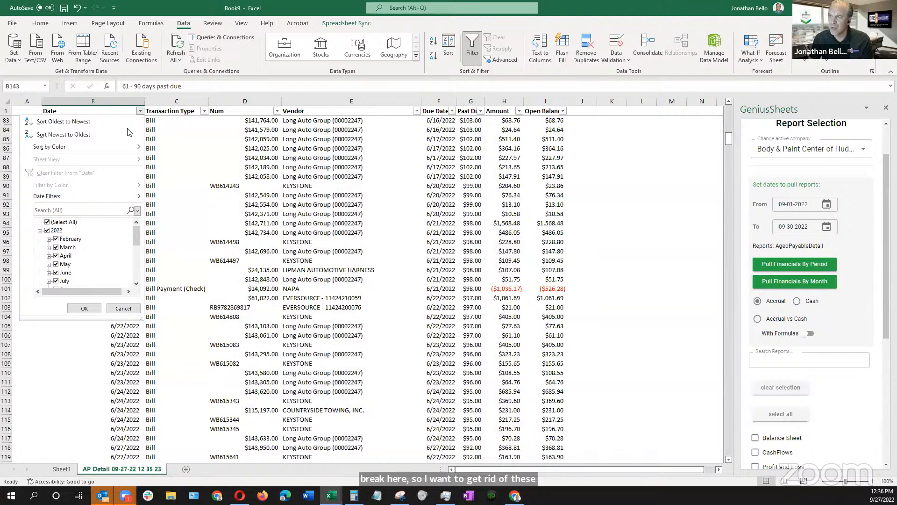
pyautogui.click(53, 223)
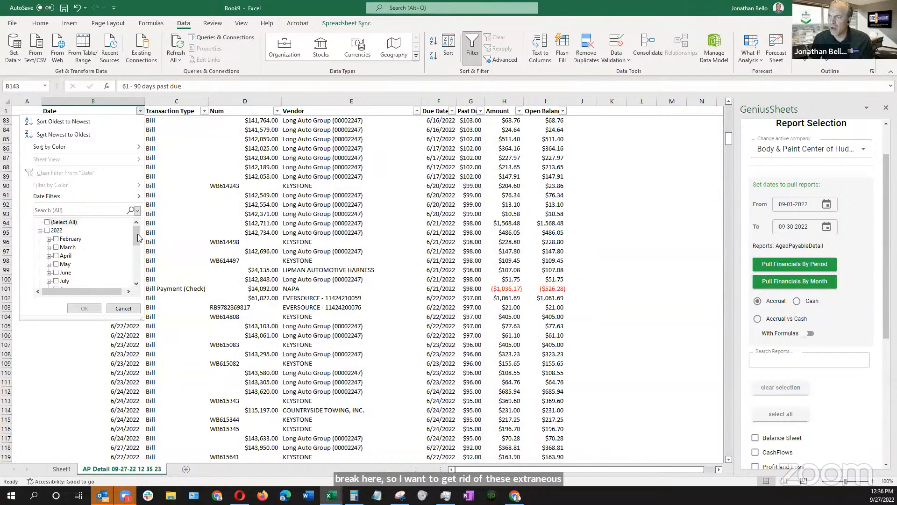
pyautogui.moveTo(136, 237); pyautogui.dragTo(133, 275)
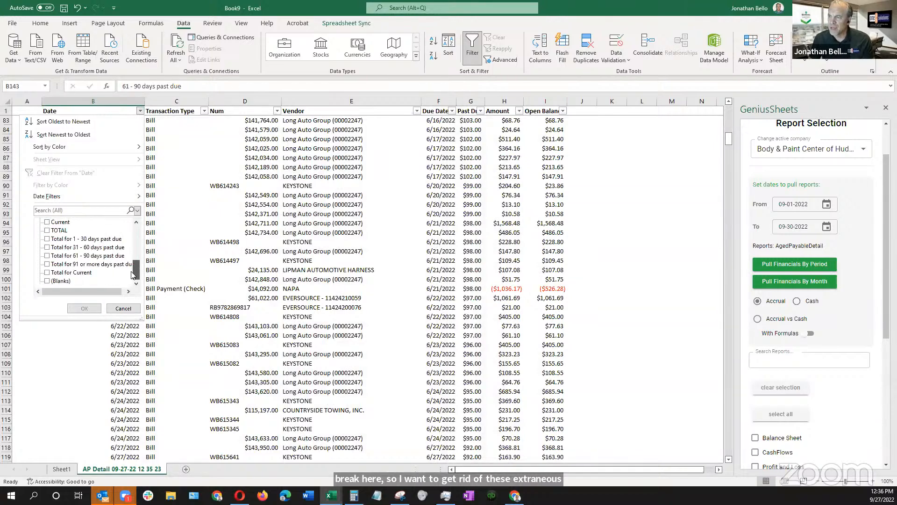
pyautogui.click(48, 230)
pyautogui.click(56, 211)
pyautogui.write('total')
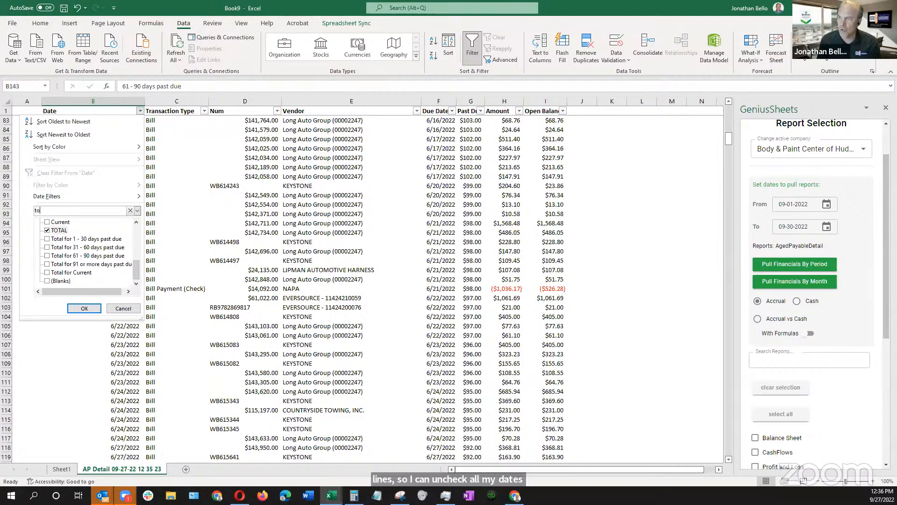
pyautogui.click(89, 309)
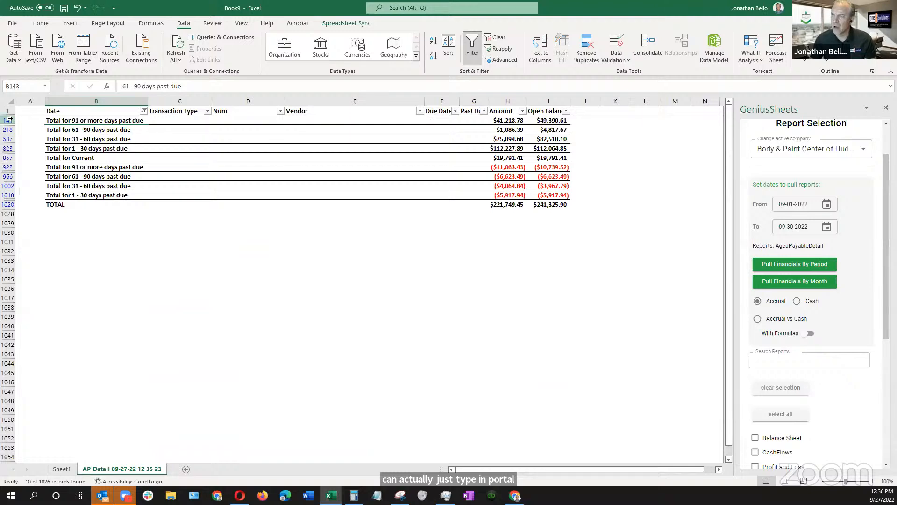
# Delete all the filtered total rows, from "Total for 91 or more days past due" through TOTAL, and turn the filters off
pyautogui.moveTo(9, 120); pyautogui.dragTo(7, 209)
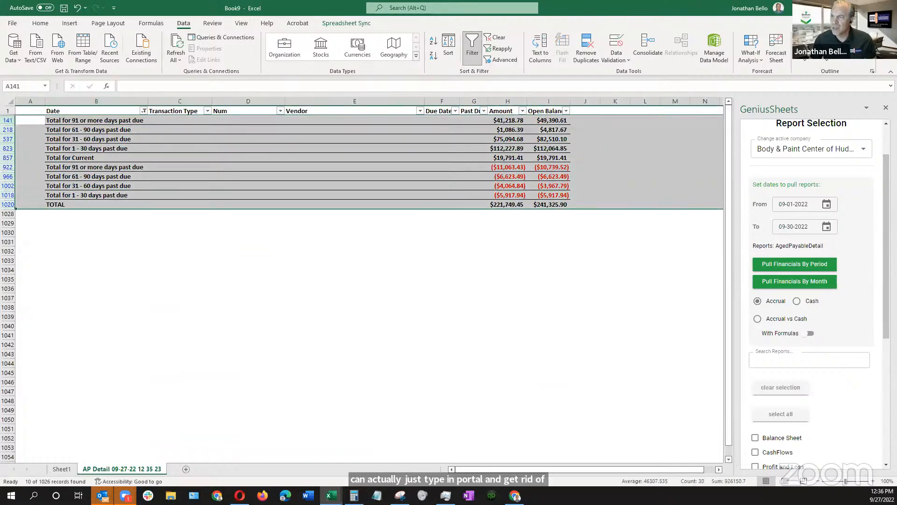
pyautogui.rightClick(7, 209)
pyautogui.click(40, 311)
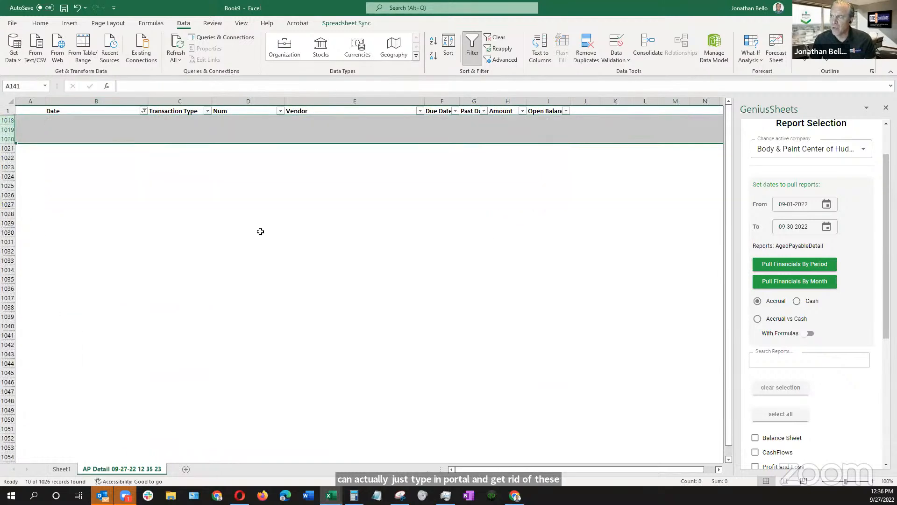
pyautogui.click(207, 111)
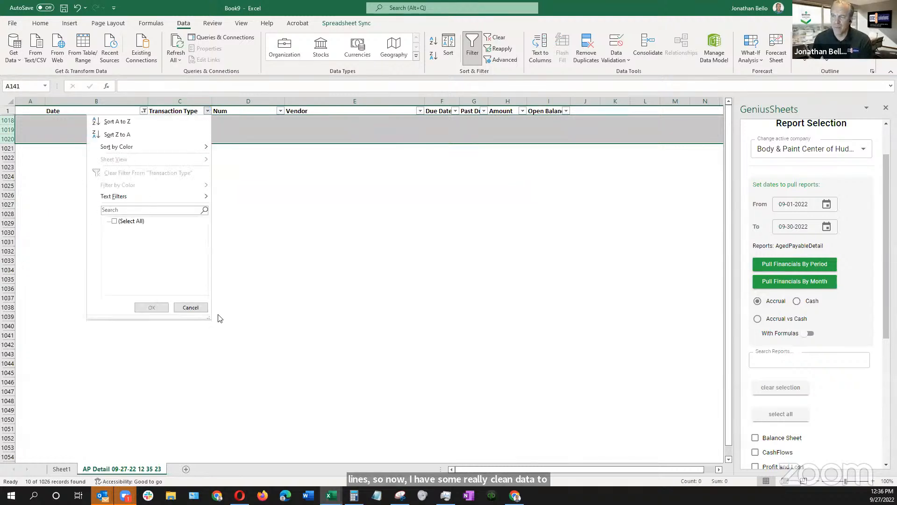
pyautogui.click(476, 46)
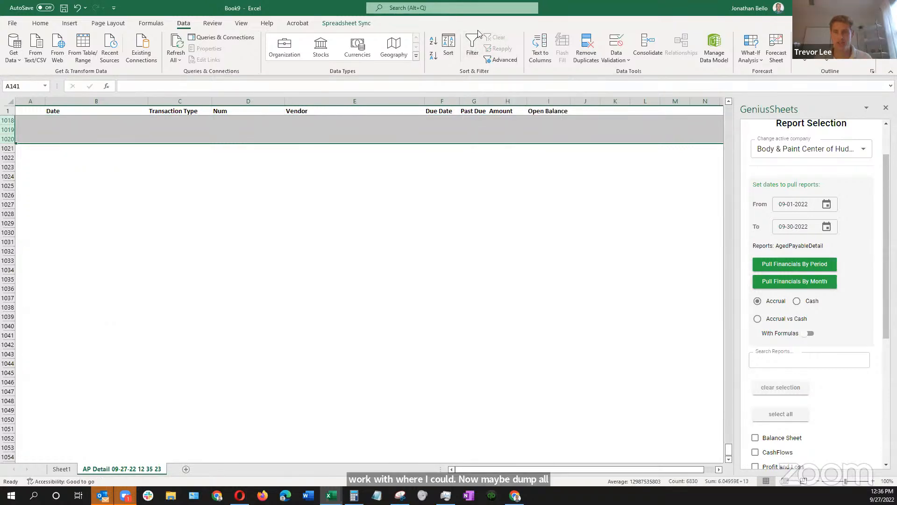
# Turn on filters for the header cells from Date to Open Balance and return to the first data rows
pyautogui.scroll(20, 371, 123)
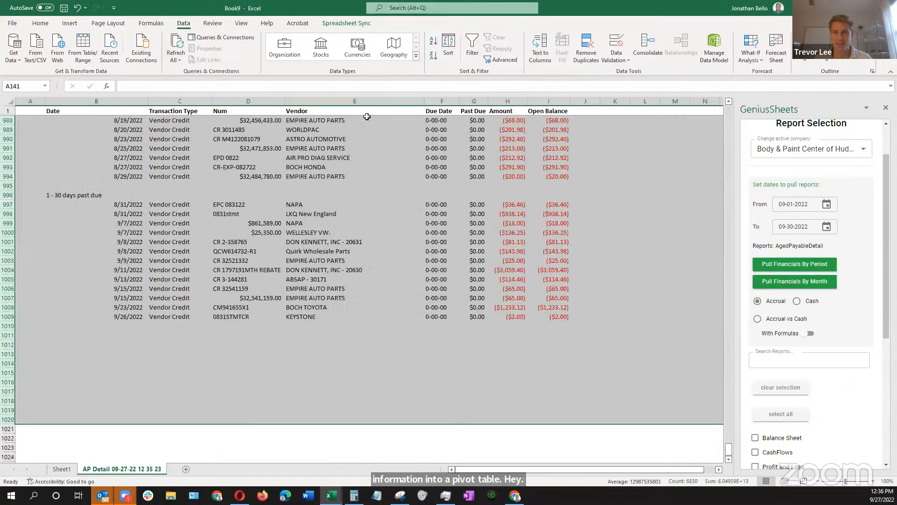
pyautogui.scroll(20, 371, 123)
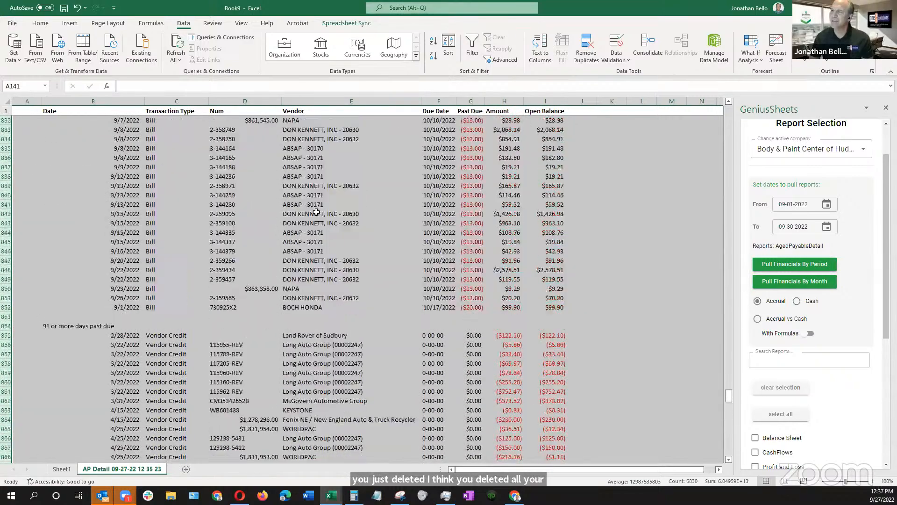
pyautogui.scroll(8, 328, 207)
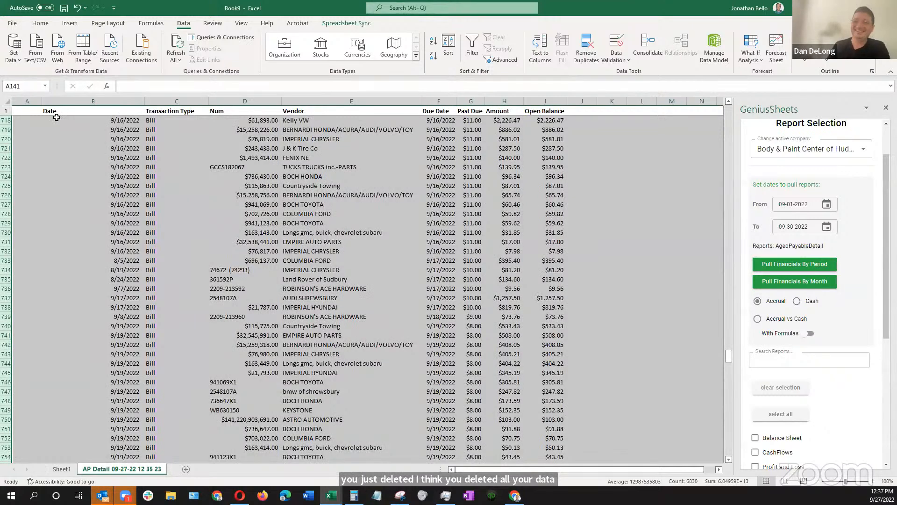
pyautogui.moveTo(54, 112); pyautogui.dragTo(545, 98)
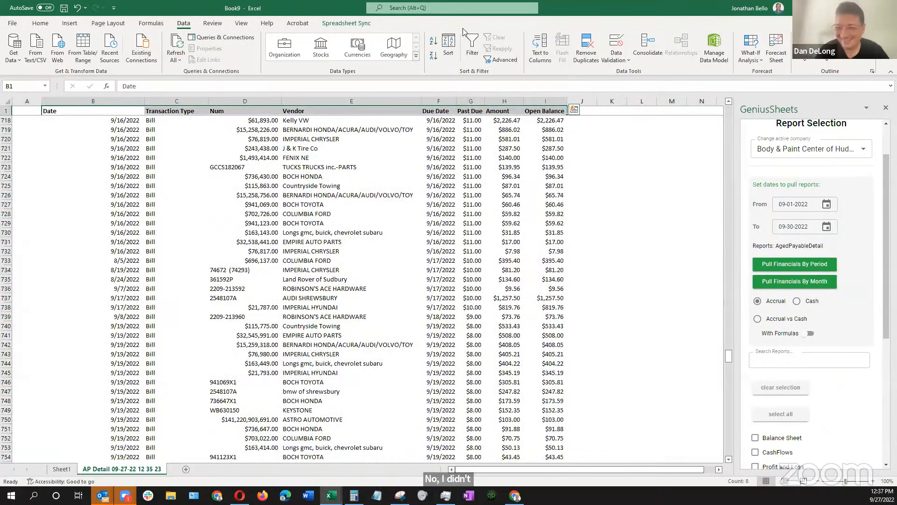
pyautogui.click(472, 47)
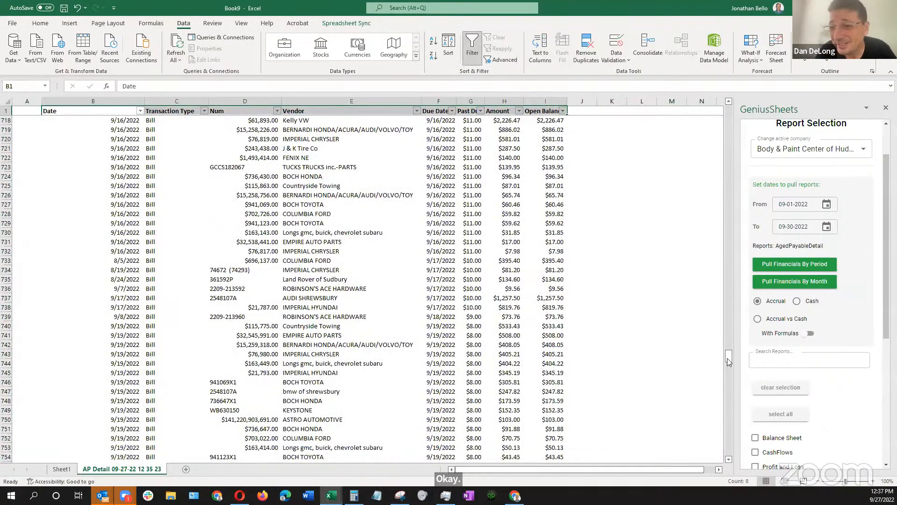
pyautogui.moveTo(728, 361); pyautogui.dragTo(728, 113)
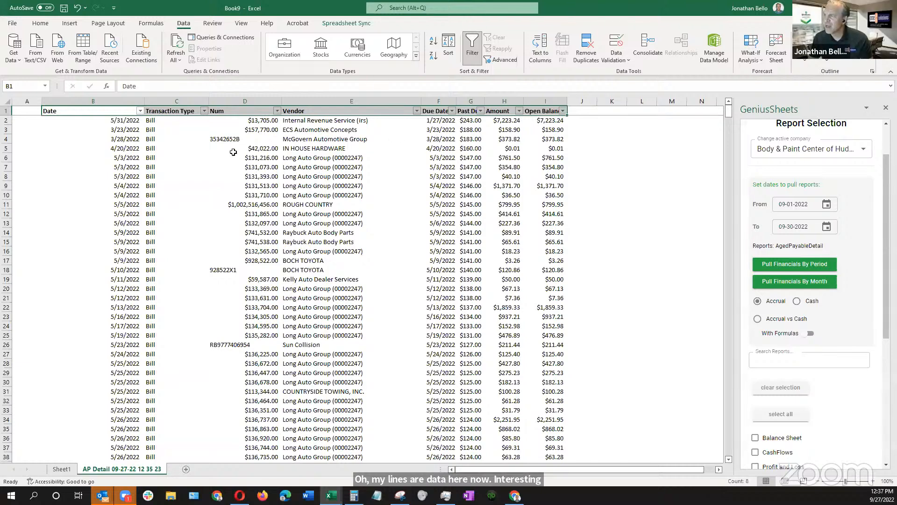
# Format the whole Num column as Text
pyautogui.click(251, 102)
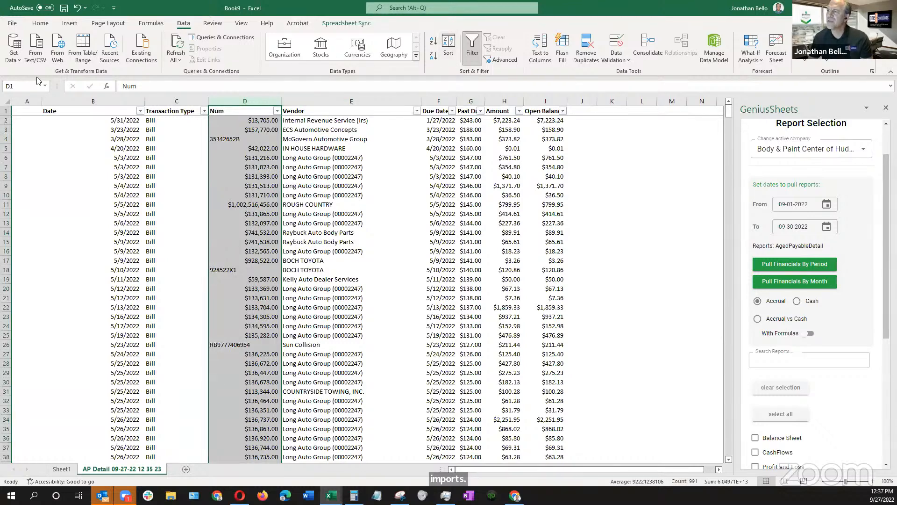
pyautogui.click(41, 23)
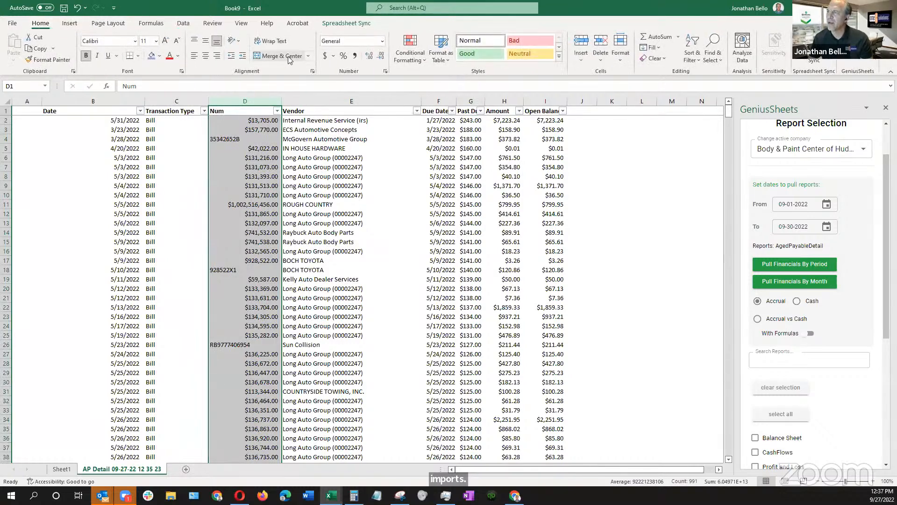
pyautogui.click(383, 42)
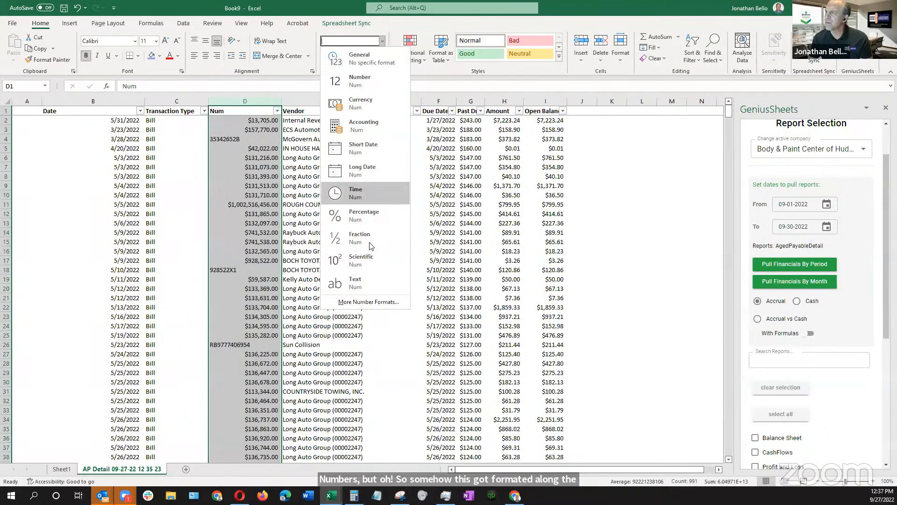
pyautogui.click(360, 283)
pyautogui.click(243, 176)
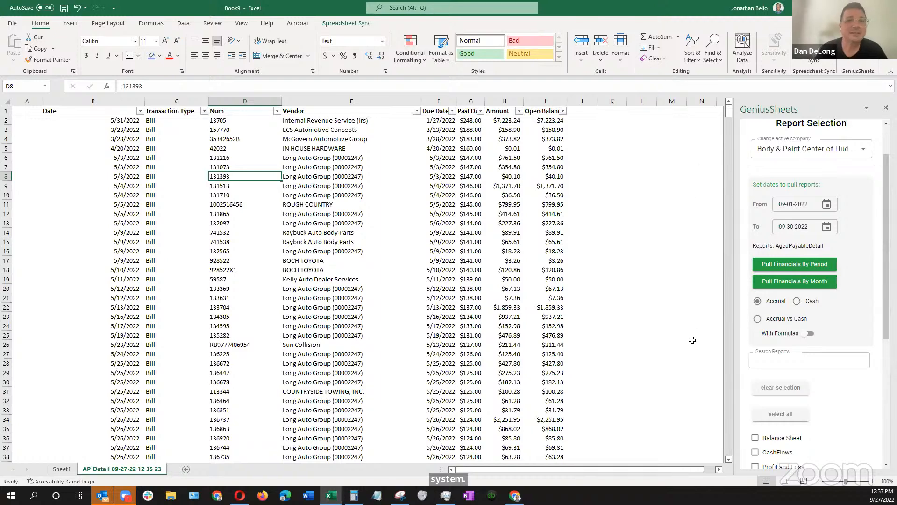
pyautogui.scroll(-4, 411, 328)
pyautogui.scroll(4, 371, 337)
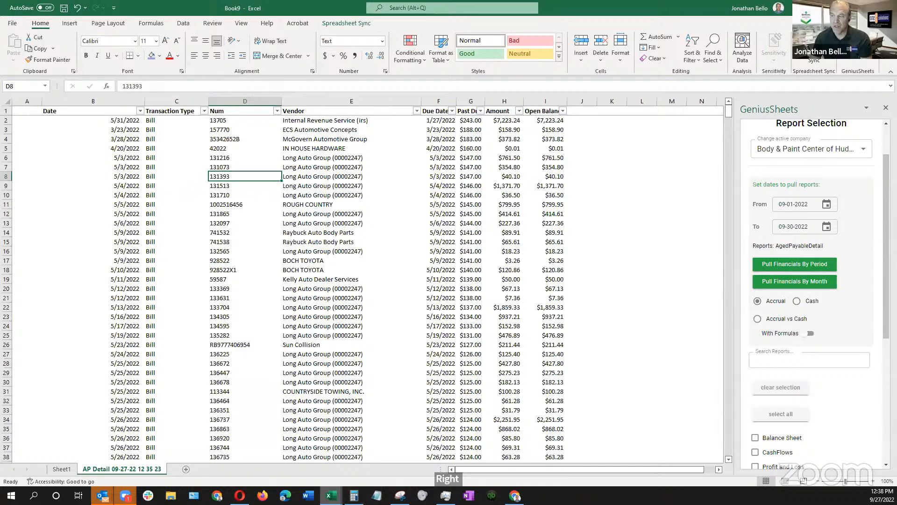
# Switch to the Book7 workbook and bring up the Spreadsheet Sync commands for its report
pyautogui.moveTo(331, 495)
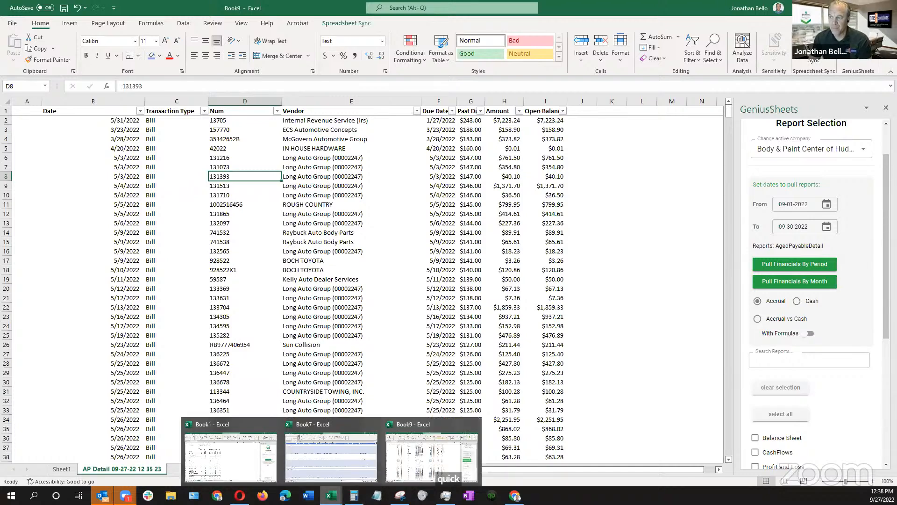
pyautogui.click(331, 457)
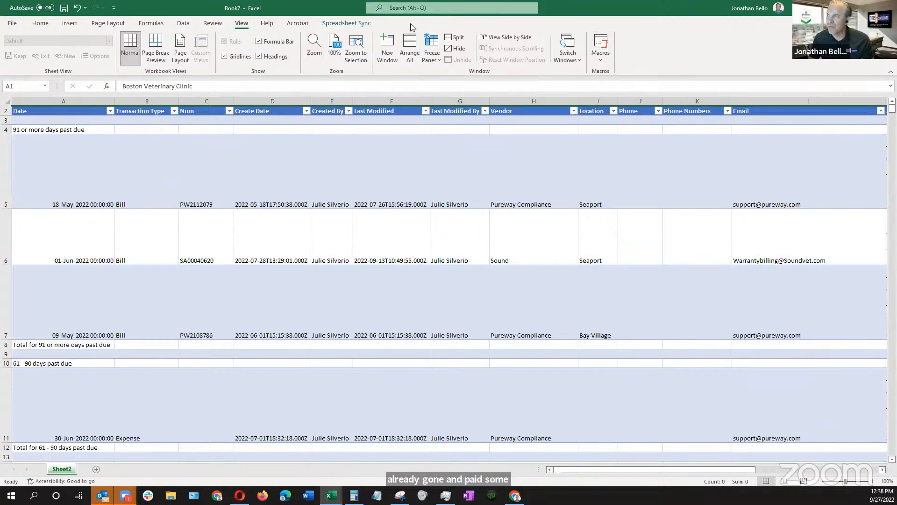
pyautogui.click(346, 23)
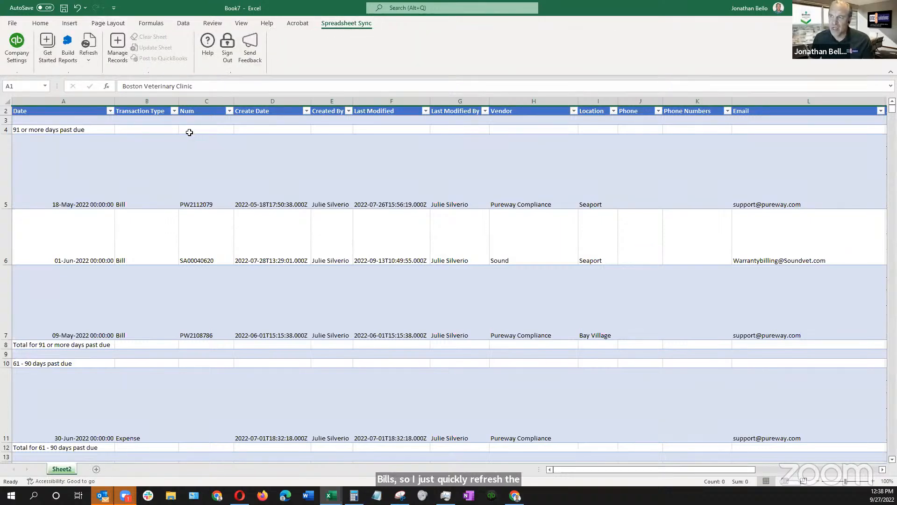
pyautogui.scroll(-3, 189, 132)
pyautogui.scroll(3, 194, 164)
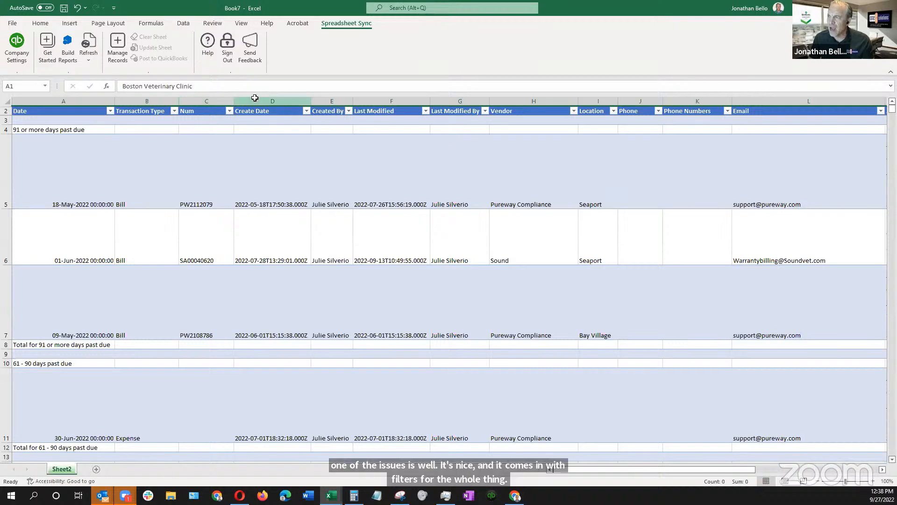
# Hide columns D through G, from Create Date to Last Modified By
pyautogui.moveTo(256, 100); pyautogui.dragTo(456, 102)
pyautogui.click(453, 107)
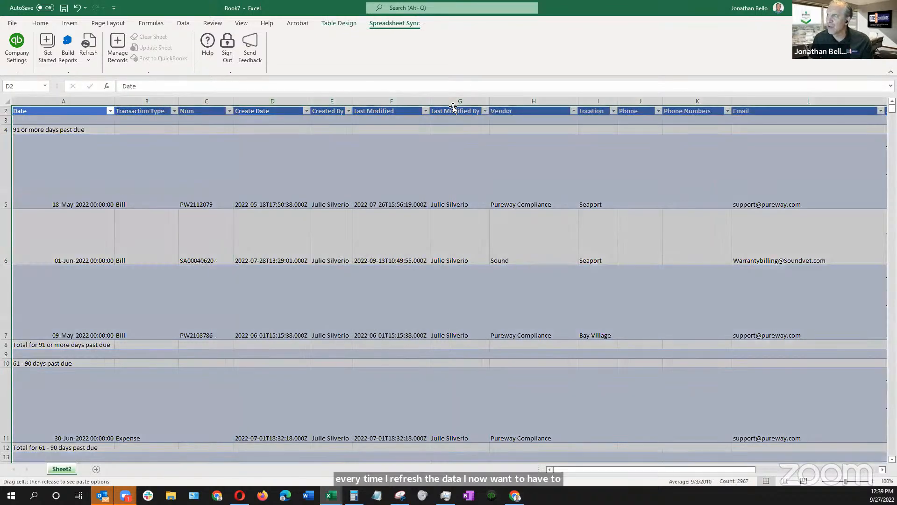
pyautogui.moveTo(235, 100); pyautogui.dragTo(460, 102)
pyautogui.rightClick(459, 102)
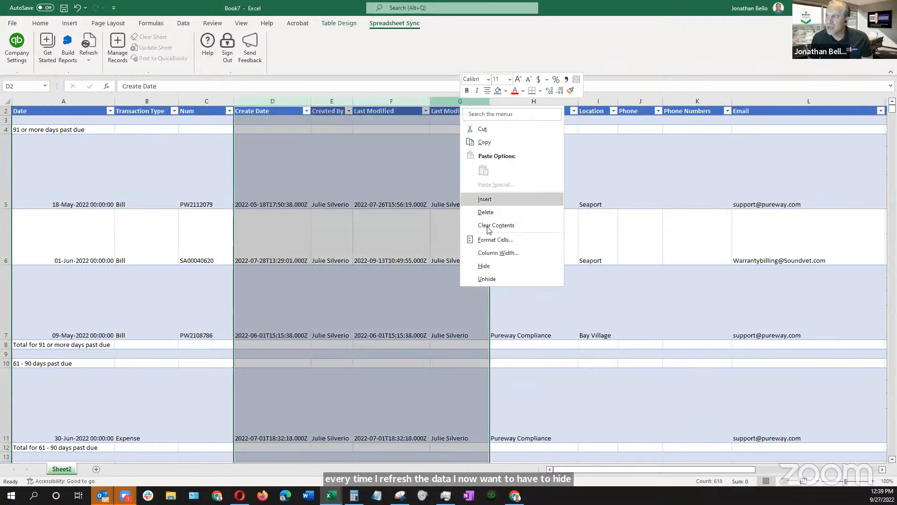
pyautogui.click(484, 266)
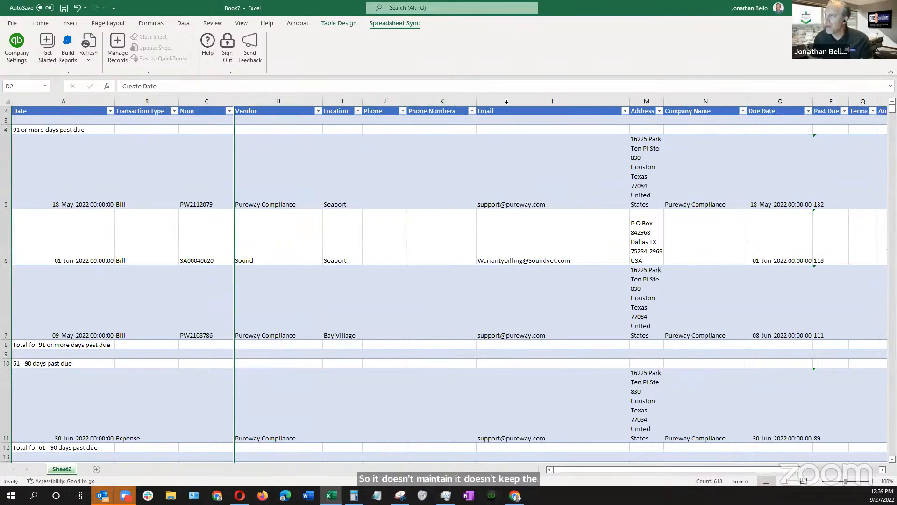
# Hide columns J through M, from Phone to Address
pyautogui.moveTo(406, 100); pyautogui.dragTo(708, 98)
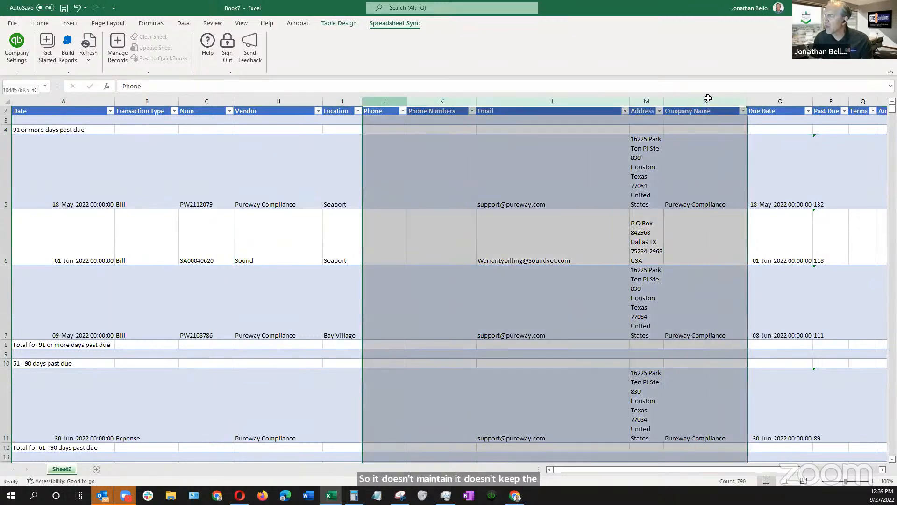
pyautogui.keyDown('shift'); pyautogui.click(652, 100); pyautogui.keyUp('shift')
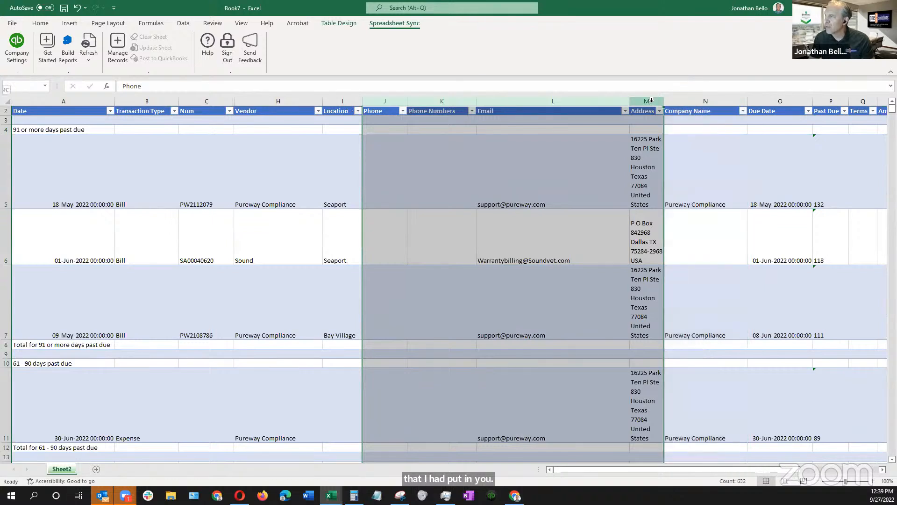
pyautogui.rightClick(651, 100)
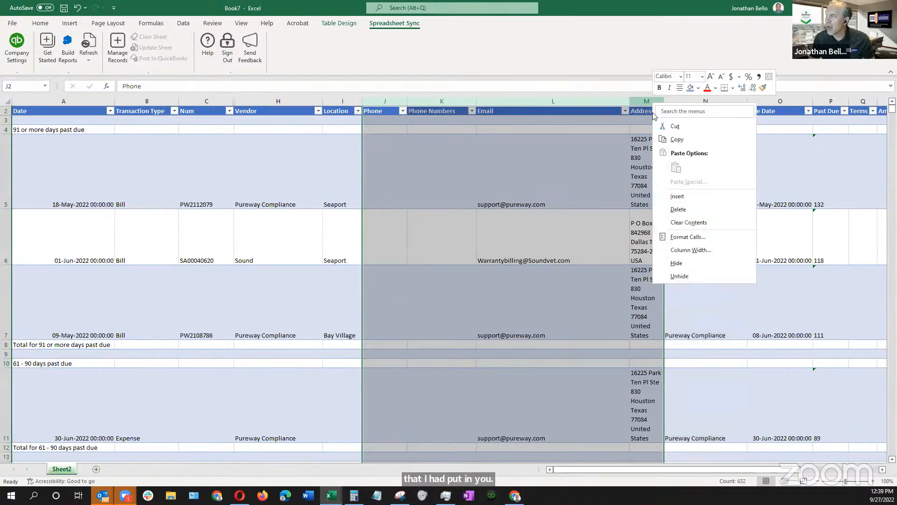
pyautogui.click(682, 263)
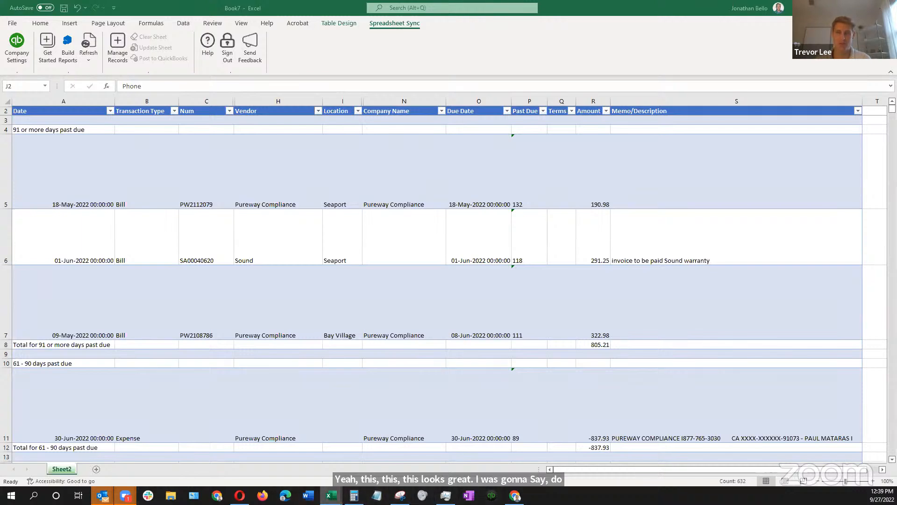
pyautogui.moveTo(332, 494)
pyautogui.click(212, 430)
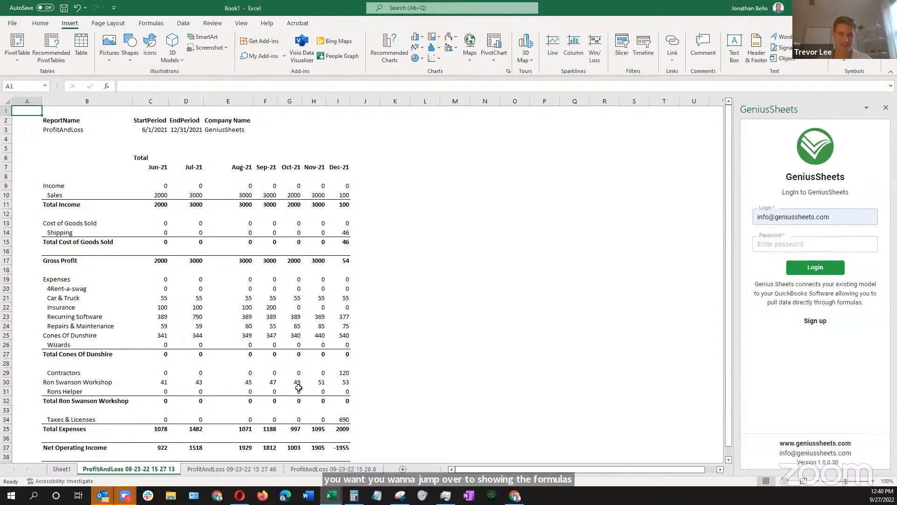
pyautogui.click(335, 469)
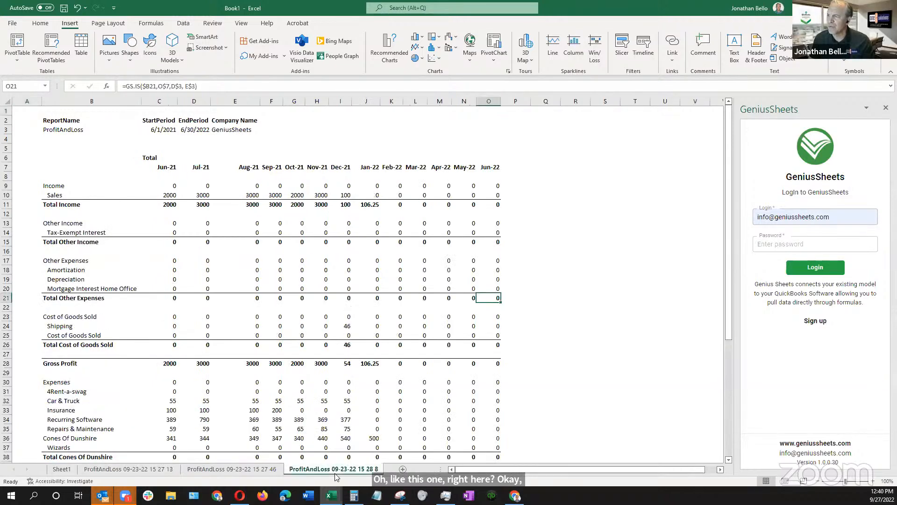
pyautogui.click(251, 472)
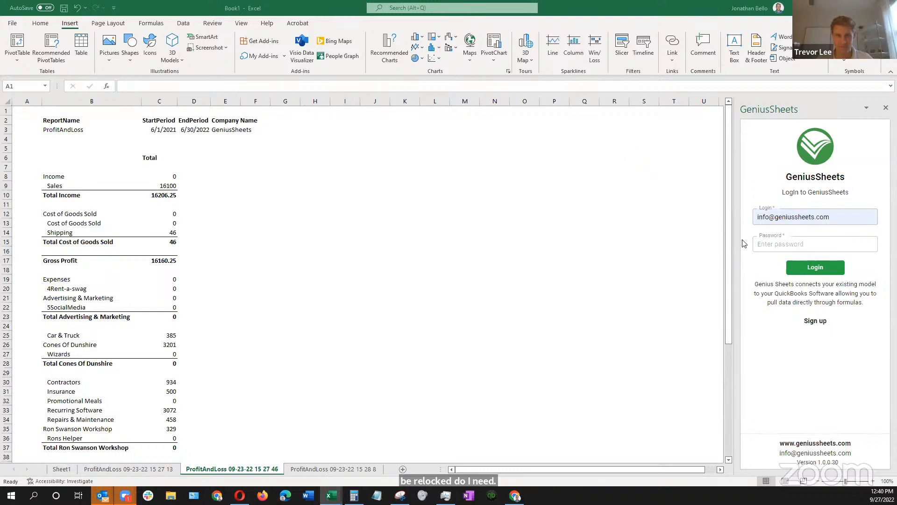
# Switch to Chrome, search the LastPass vault for "geni" and copy the password of the second geniussheets.com entry
pyautogui.click(515, 489)
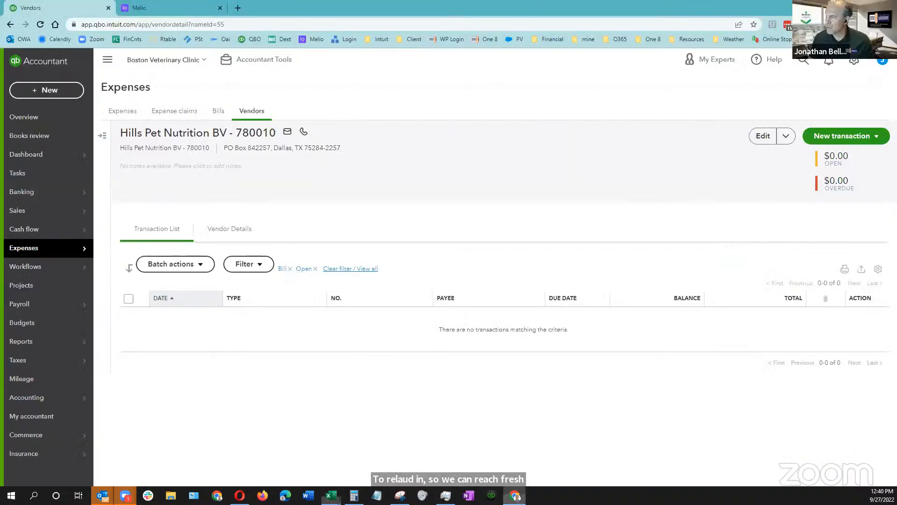
pyautogui.click(788, 25)
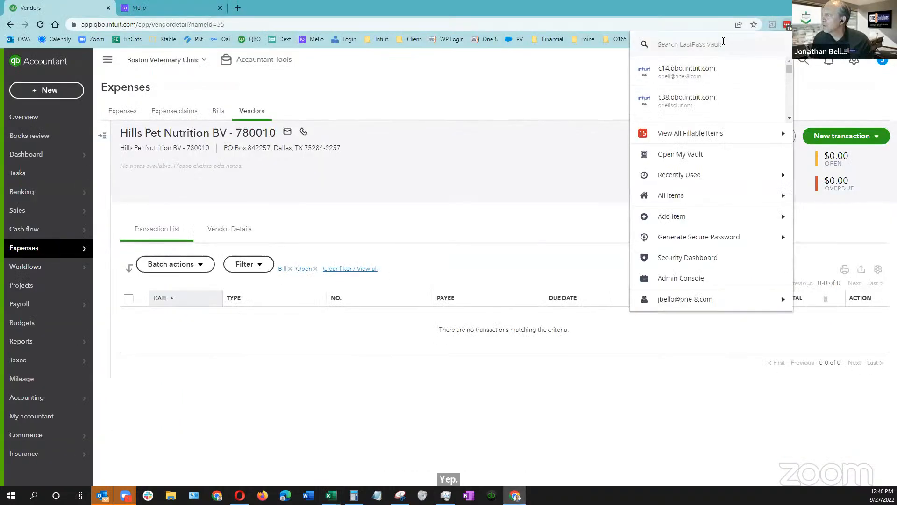
pyautogui.write('ge')
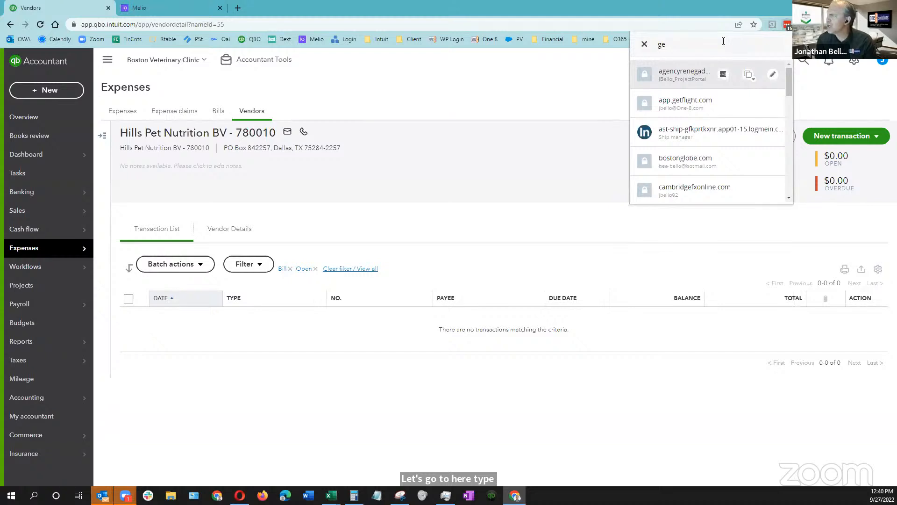
pyautogui.write('ni')
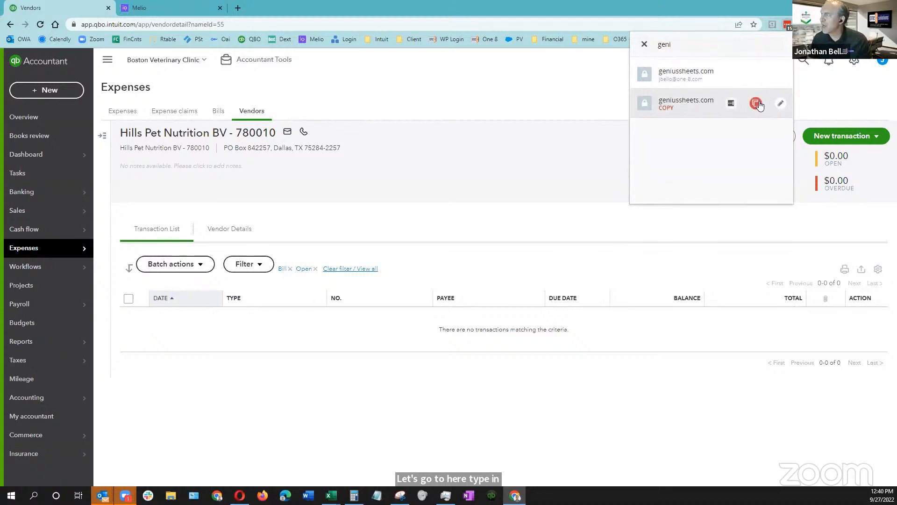
pyautogui.click(756, 103)
pyautogui.click(757, 145)
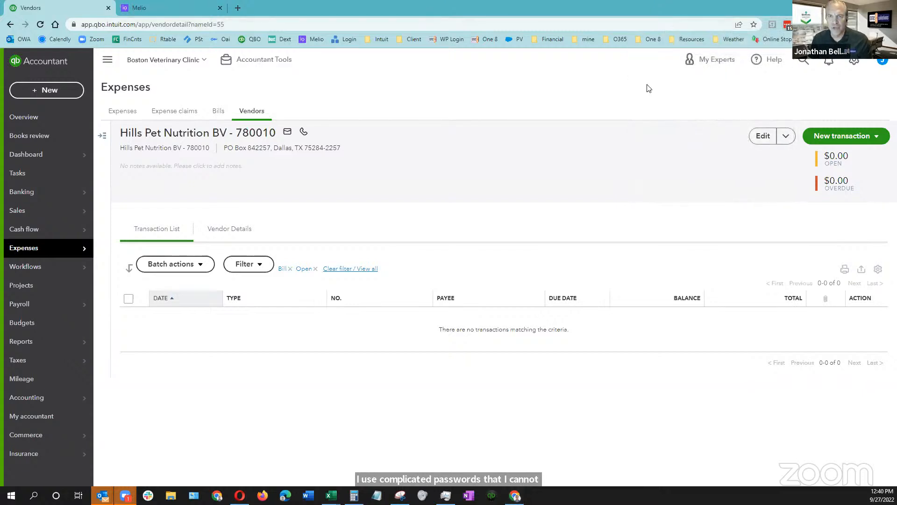
# Return to the Book1 workbook, paste the account password into the GeniusSheets login form and try to log in
pyautogui.hotkey('alt', 'Tab')
pyautogui.hotkey('ctrl', 'v')
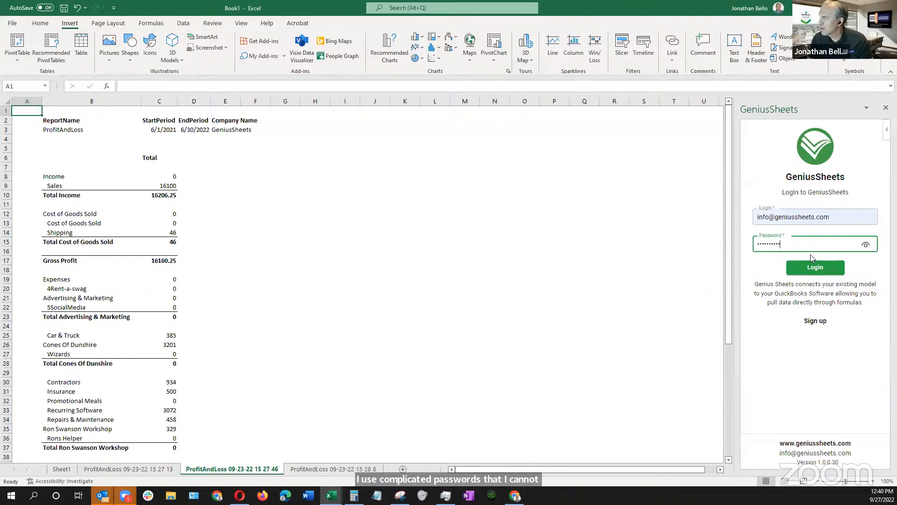
pyautogui.click(816, 266)
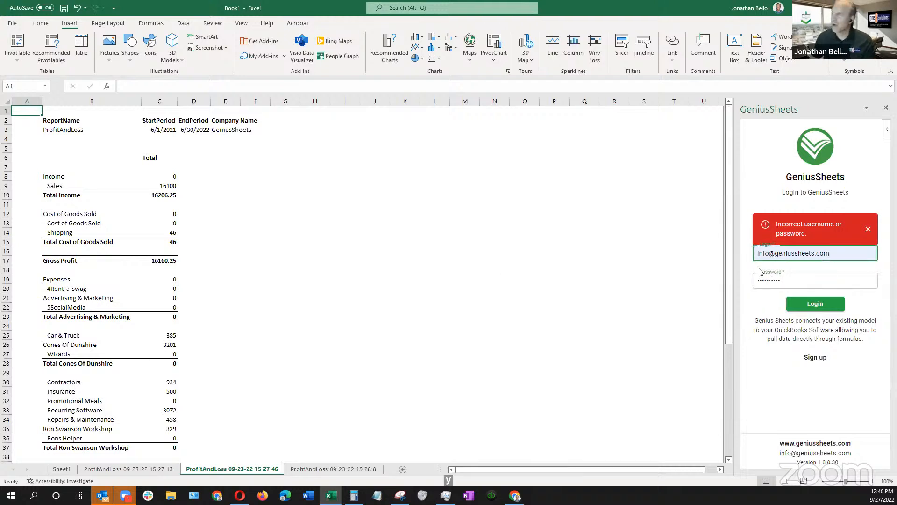
pyautogui.press('Tab')
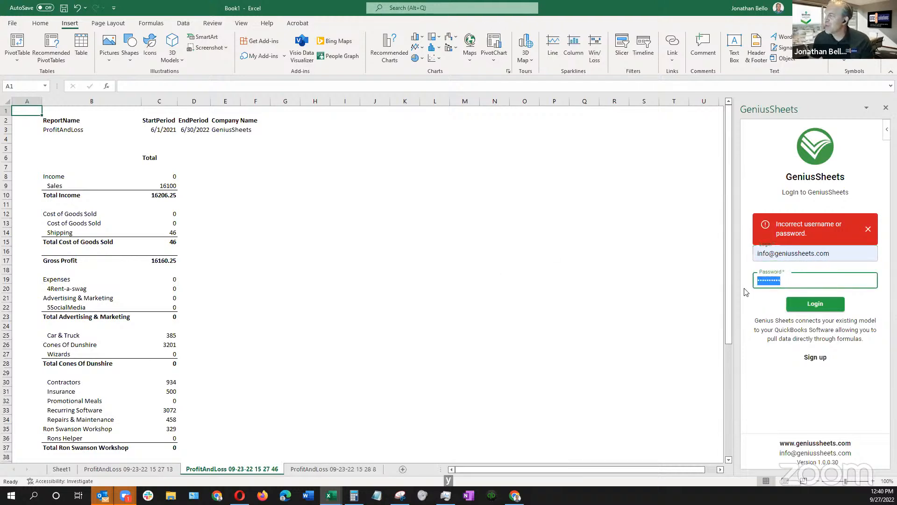
pyautogui.click(868, 229)
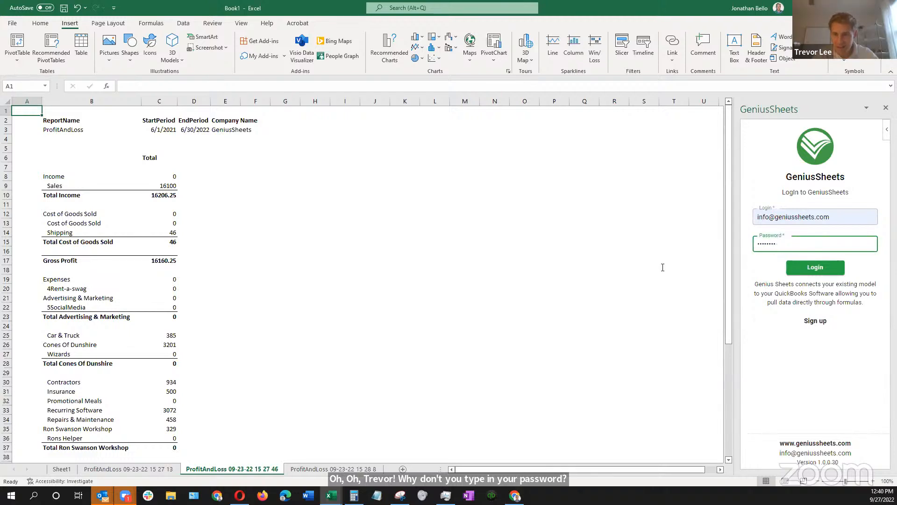
# Replace the password in the GeniusSheets login form with the account's correct password and log in
pyautogui.doubleClick(784, 243)
pyautogui.press('BackSpace')
pyautogui.write('***')
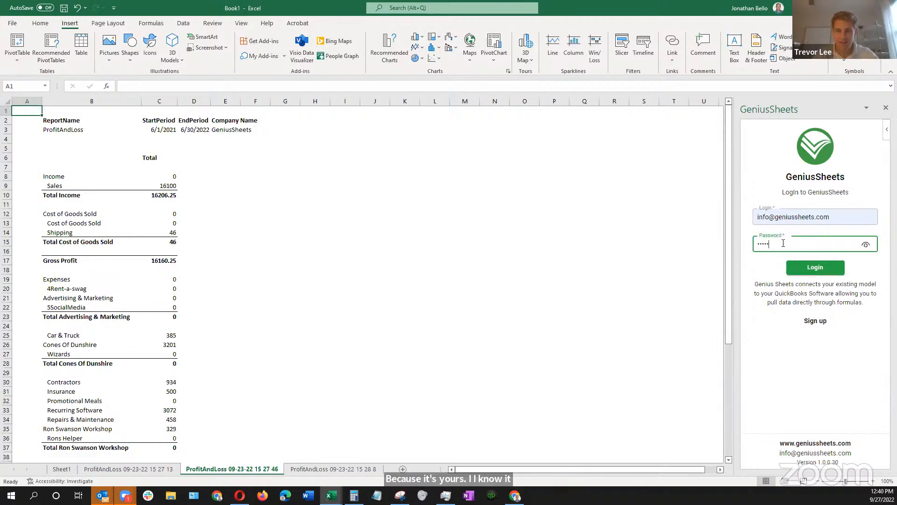
pyautogui.write('********')
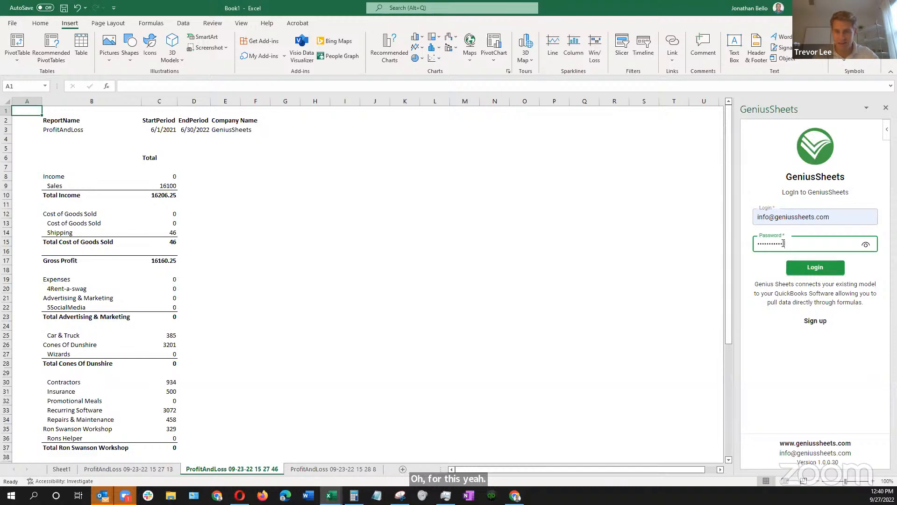
pyautogui.click(815, 269)
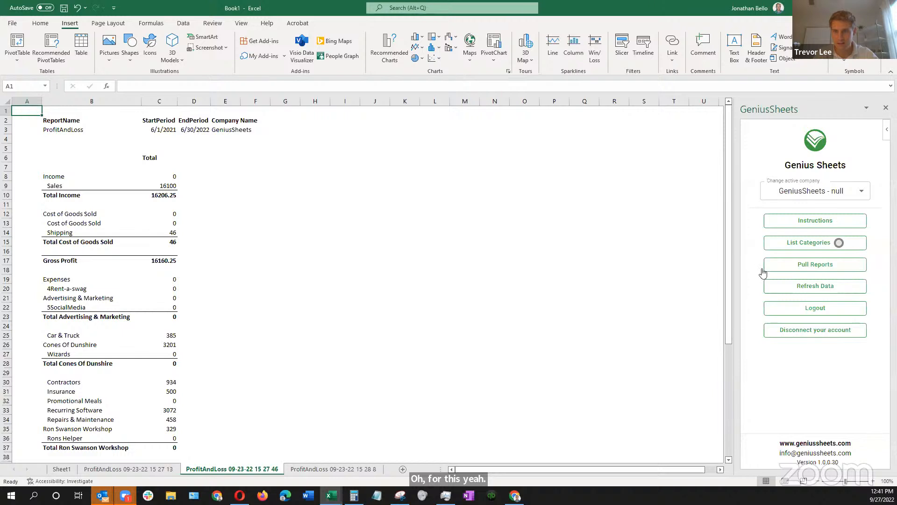
# Switch GeniusSheets to another account by entering its login e-mail and password, and set the active company to "GeniusSheets - ITP"
pyautogui.click(802, 308)
pyautogui.click(777, 217)
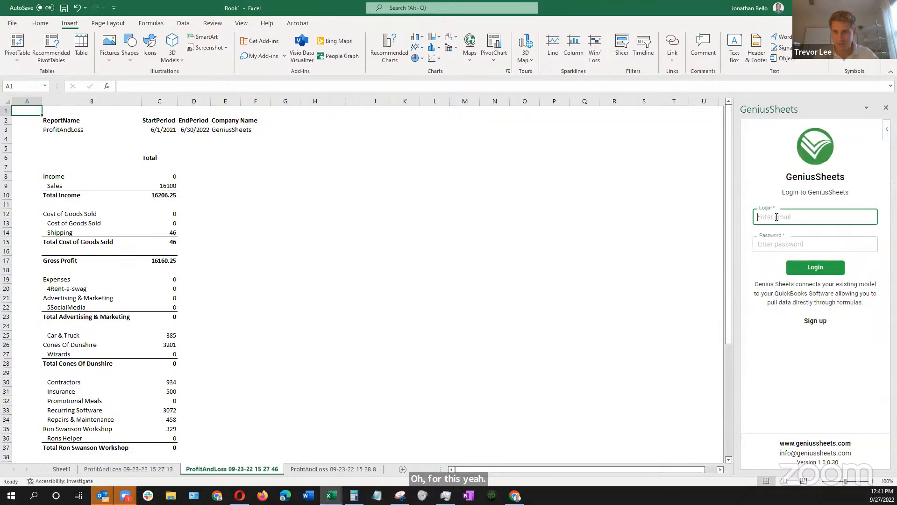
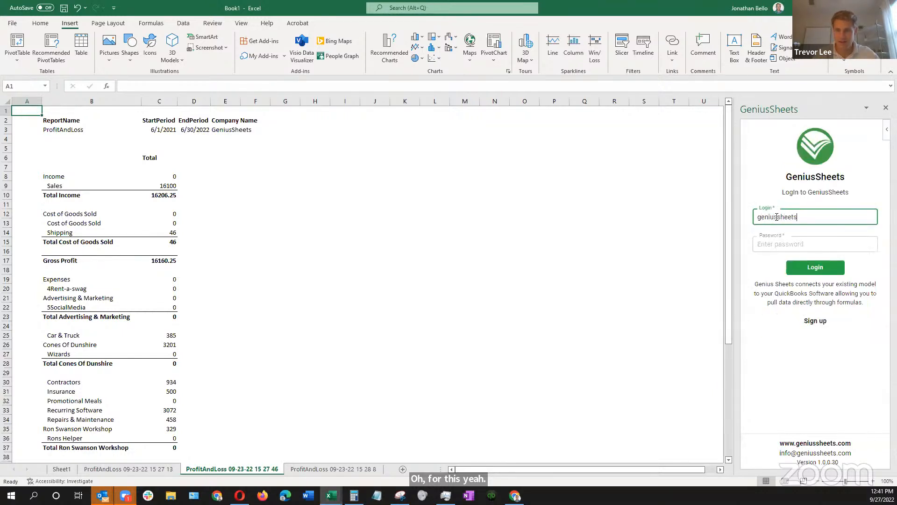
pyautogui.press('Tab')
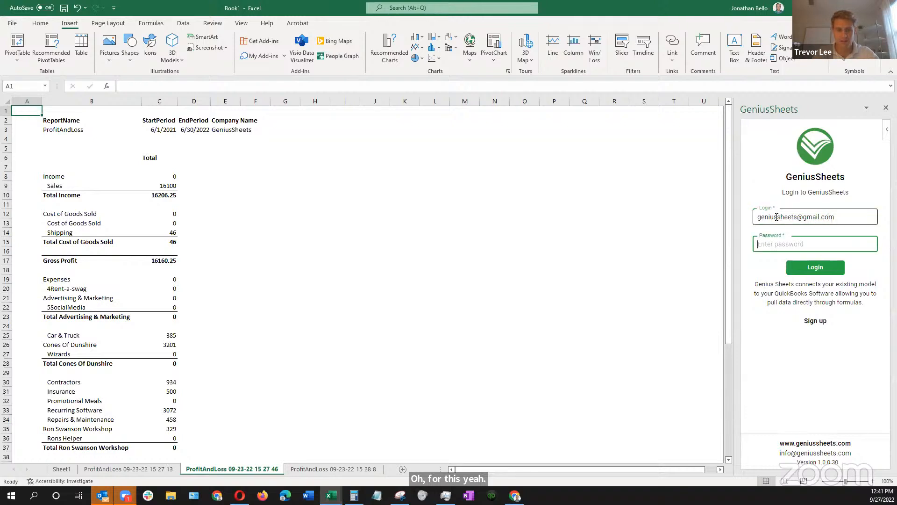
pyautogui.write('•••••••')
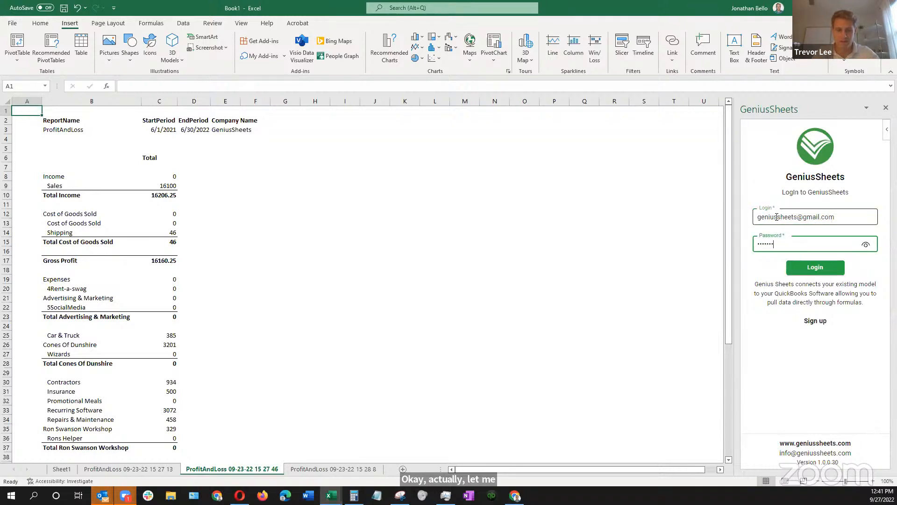
pyautogui.write('••')
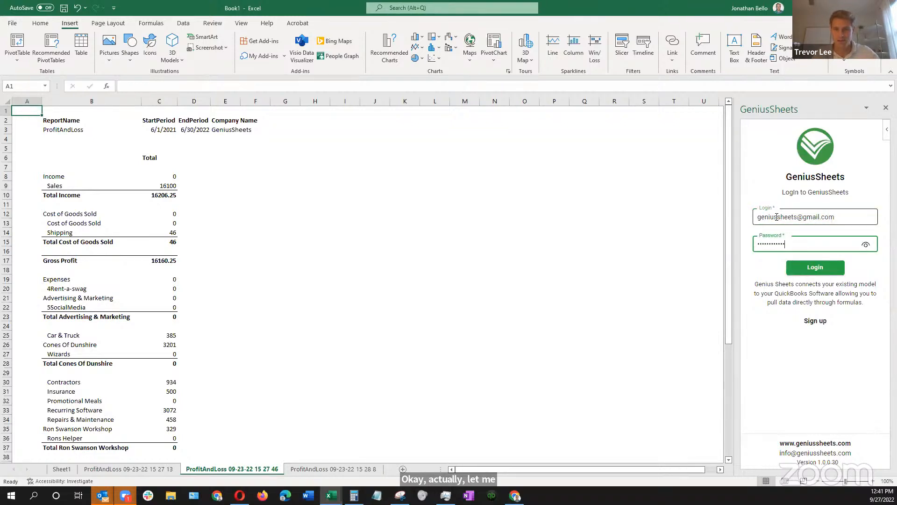
pyautogui.click(810, 271)
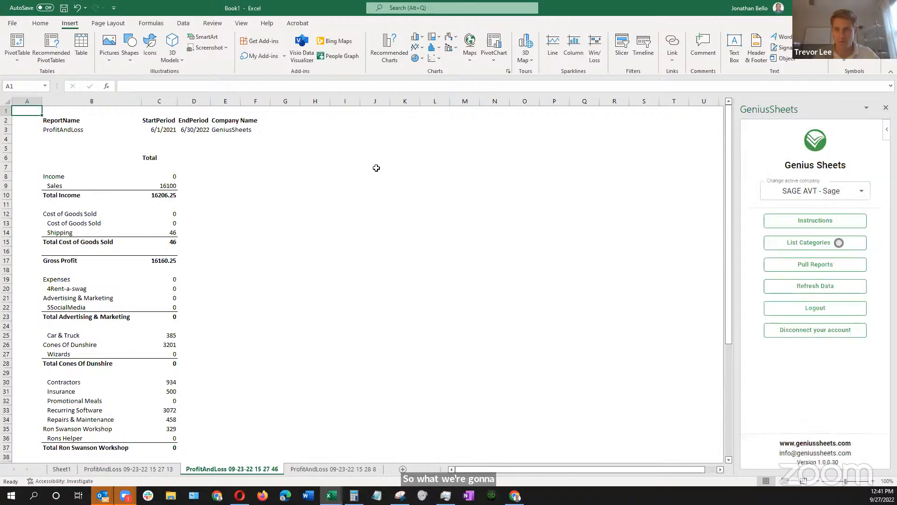
pyautogui.click(807, 194)
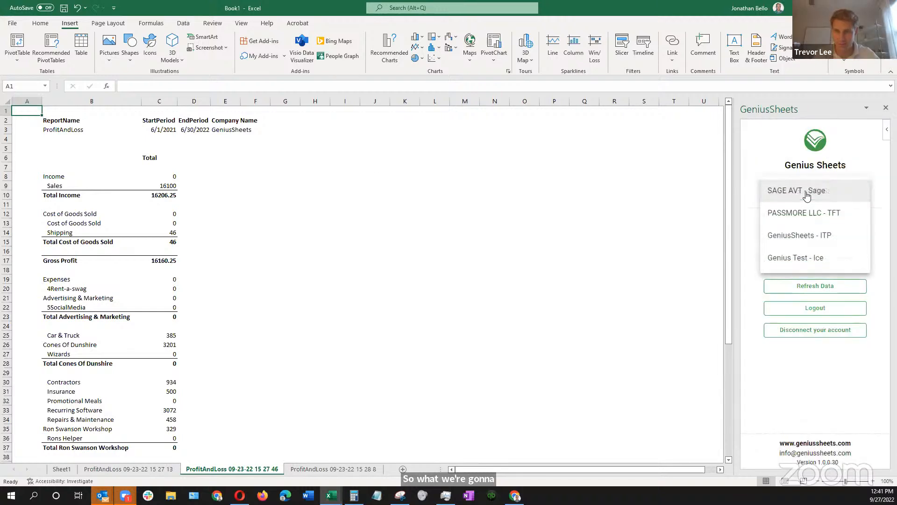
pyautogui.click(794, 237)
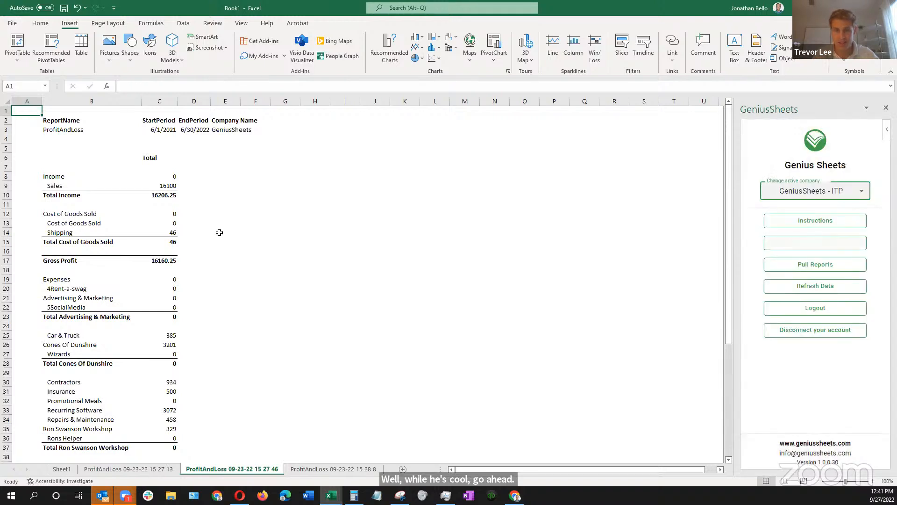
# Examine the category, start date, end date and company arguments of the GS.IS formula in cell C13
pyautogui.click(172, 225)
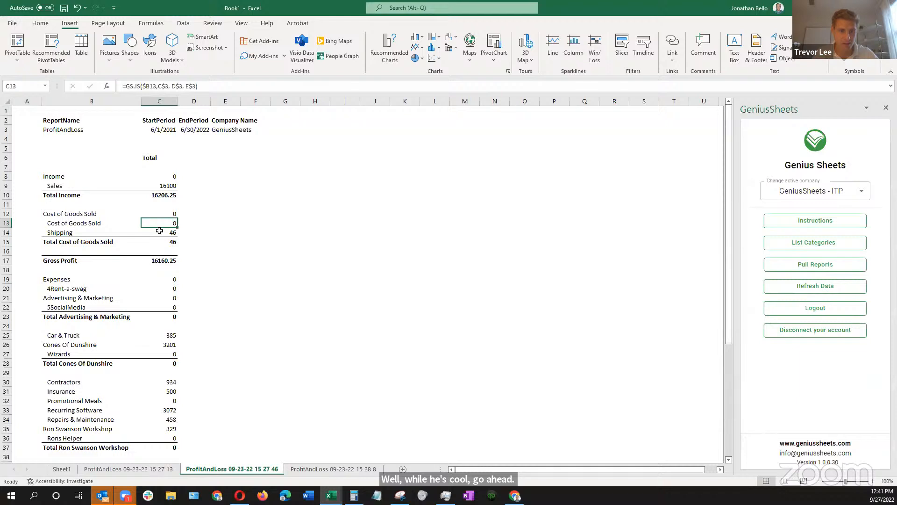
pyautogui.click(219, 86)
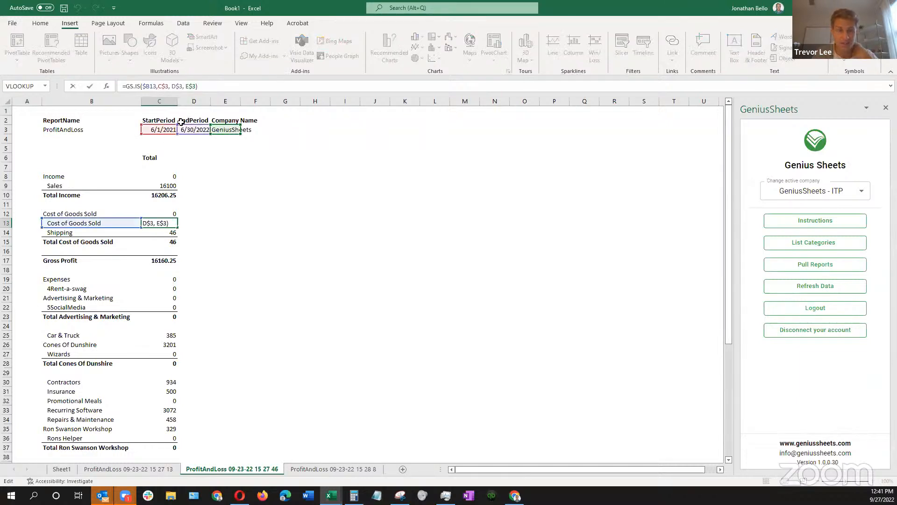
pyautogui.click(144, 86)
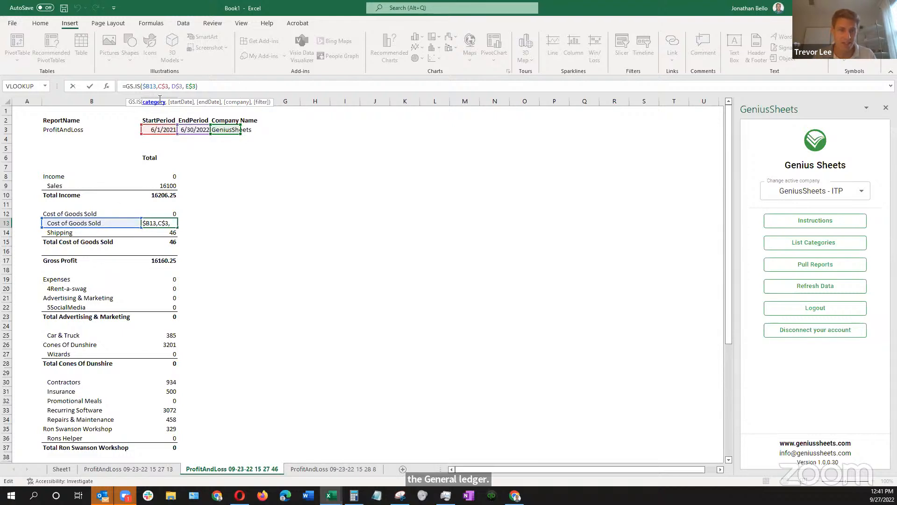
pyautogui.click(161, 86)
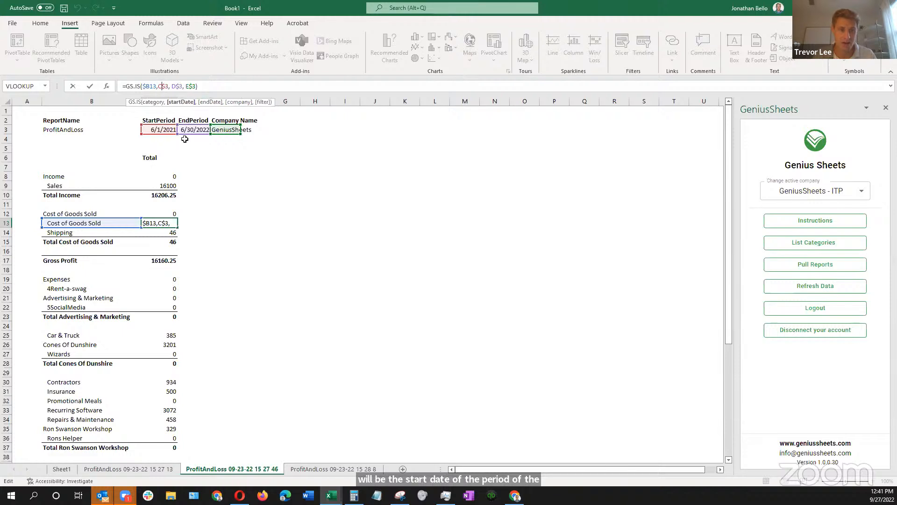
pyautogui.click(177, 86)
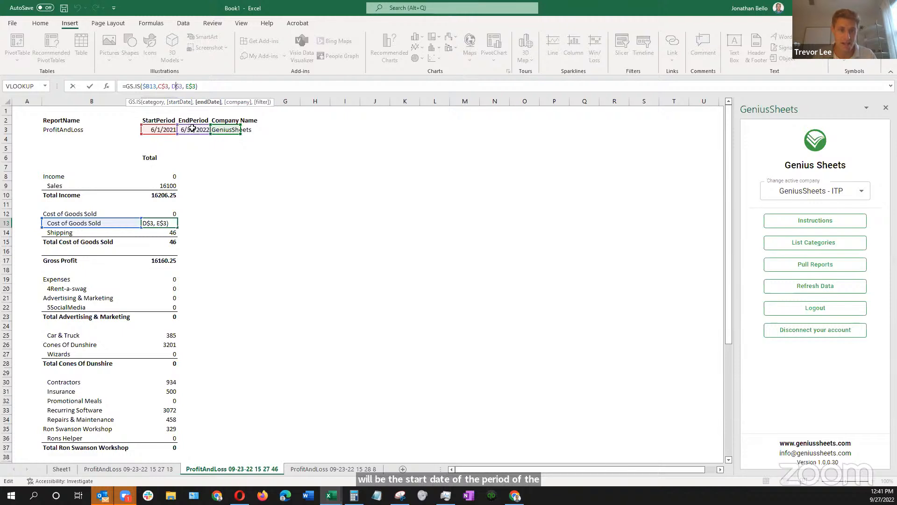
pyautogui.click(188, 86)
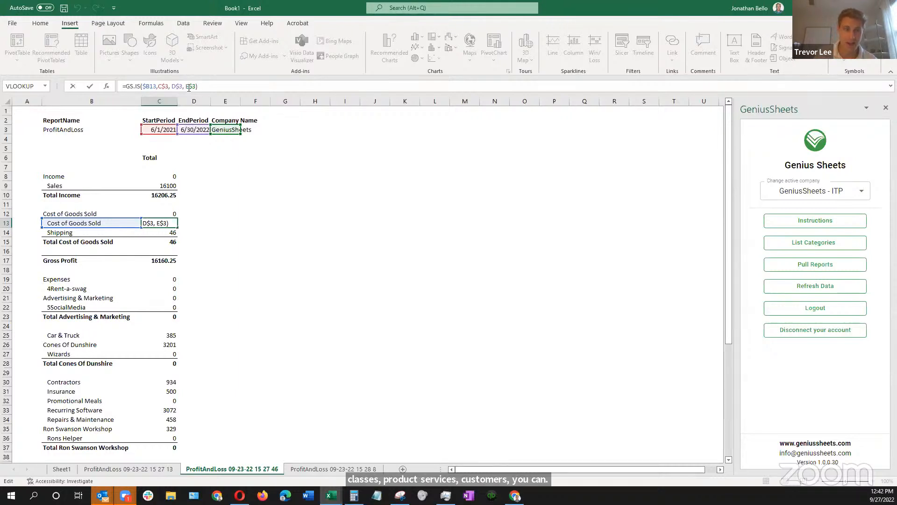
pyautogui.press('Return')
pyautogui.click(155, 223)
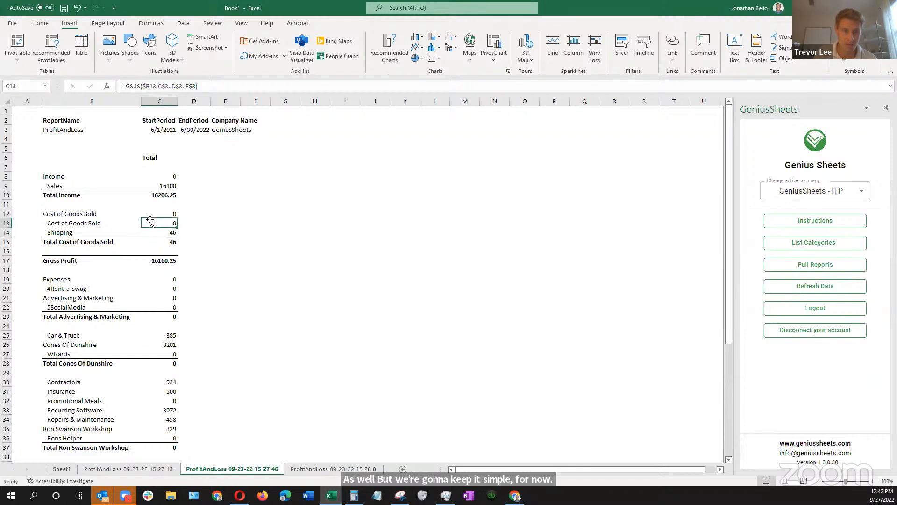
# Refresh the GeniusSheets data behind the profit and loss report
pyautogui.click(159, 213)
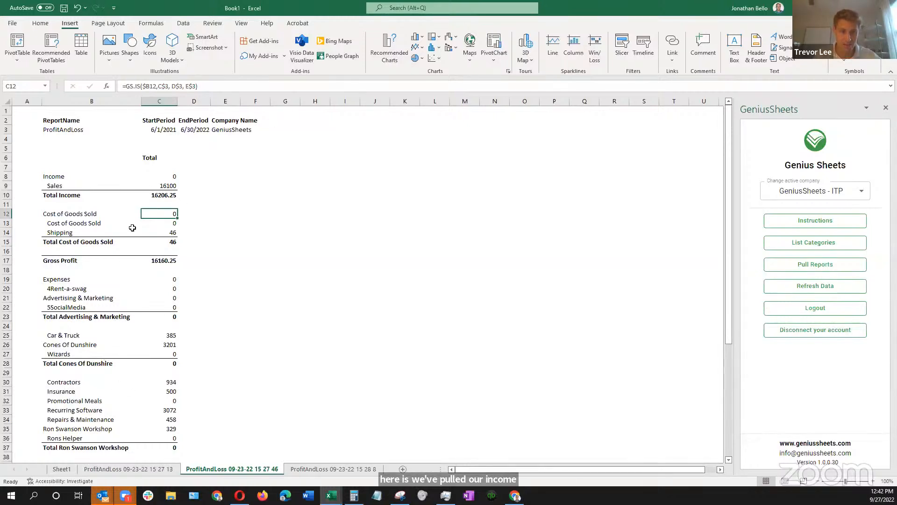
pyautogui.click(823, 288)
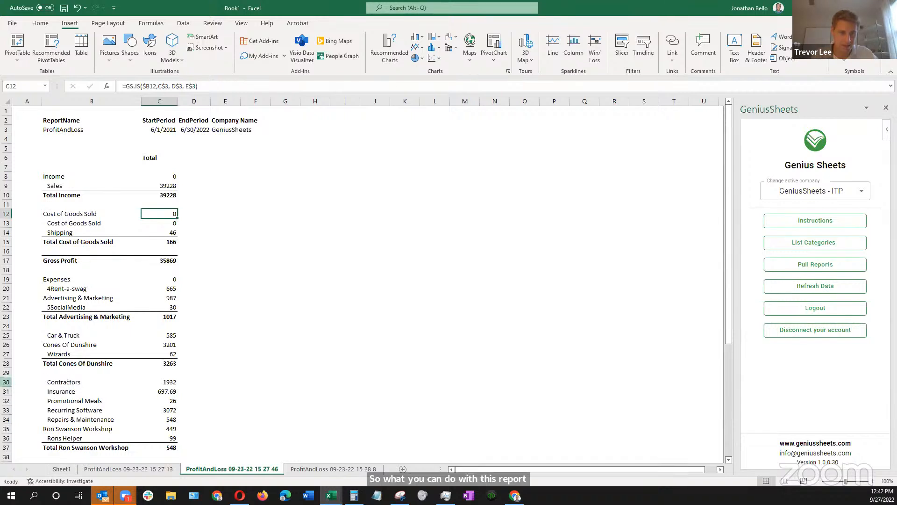
# Copy the Contractors row and insert the copy above Shipping in the Cost of Goods Sold section
pyautogui.click(6, 381)
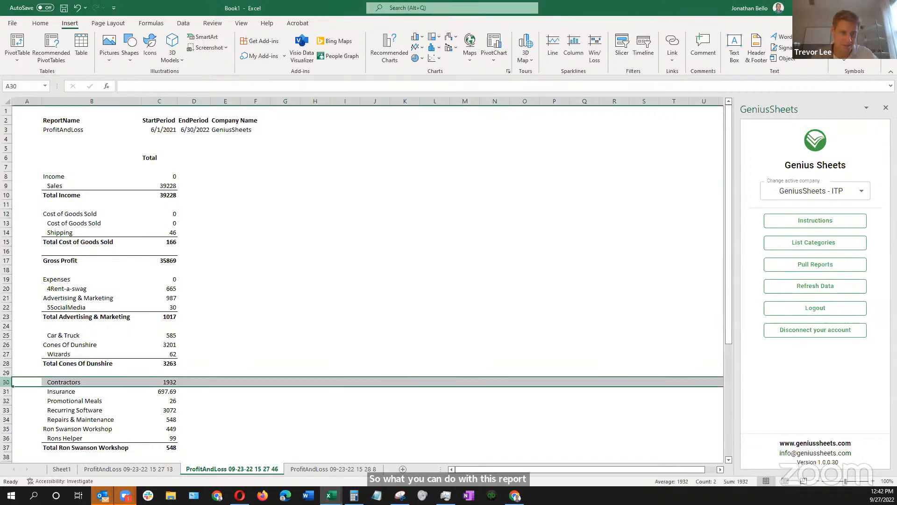
pyautogui.rightClick(8, 382)
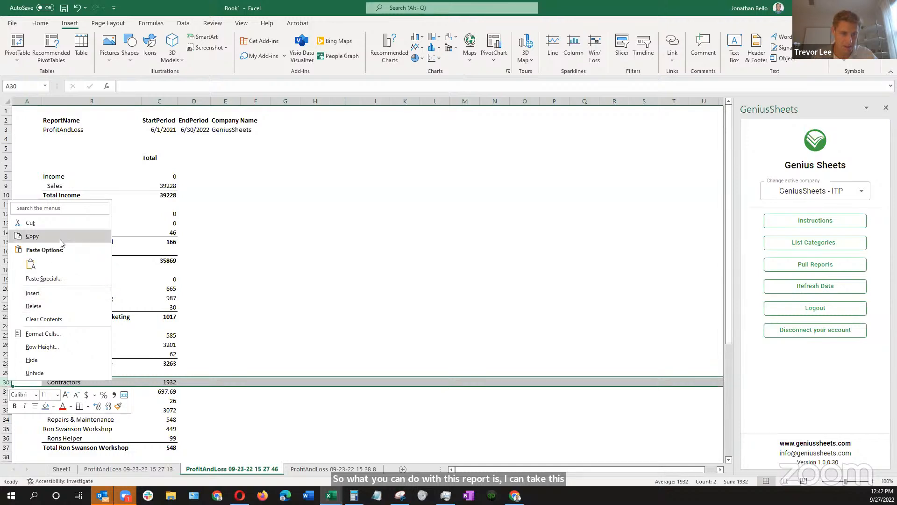
pyautogui.click(32, 236)
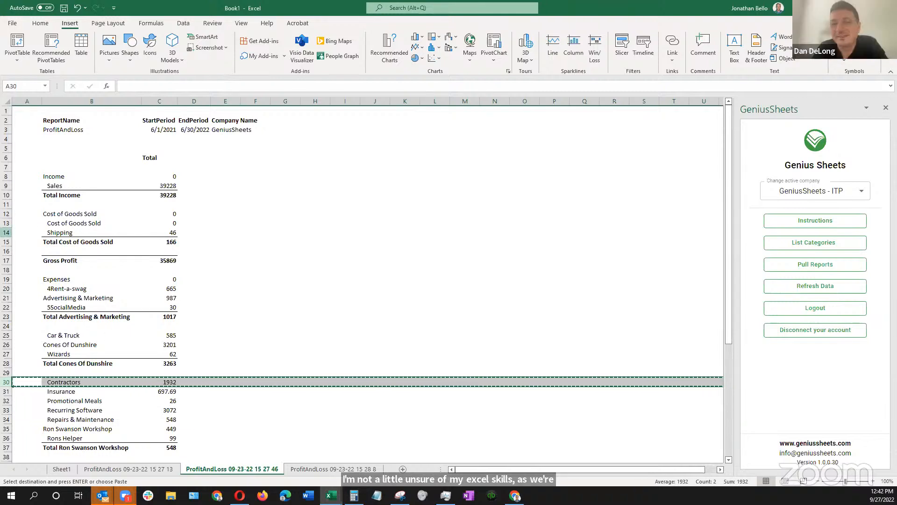
pyautogui.rightClick(6, 232)
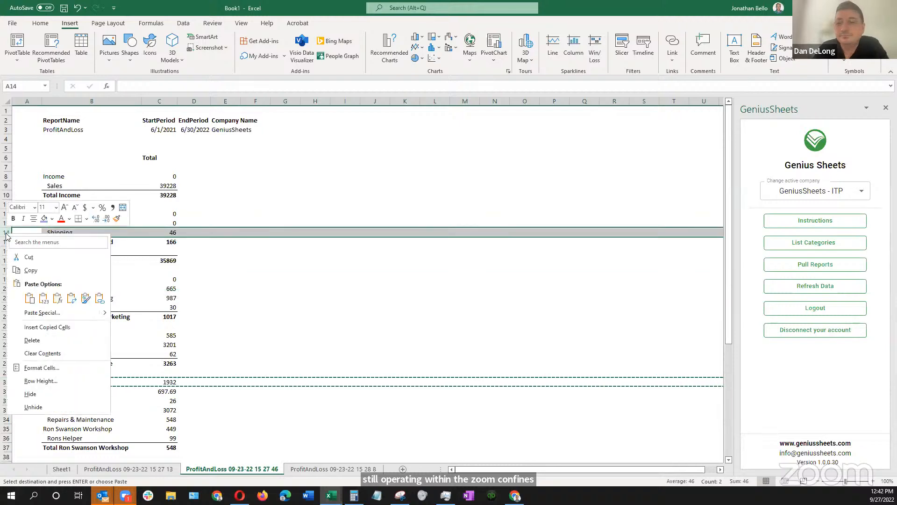
pyautogui.click(42, 327)
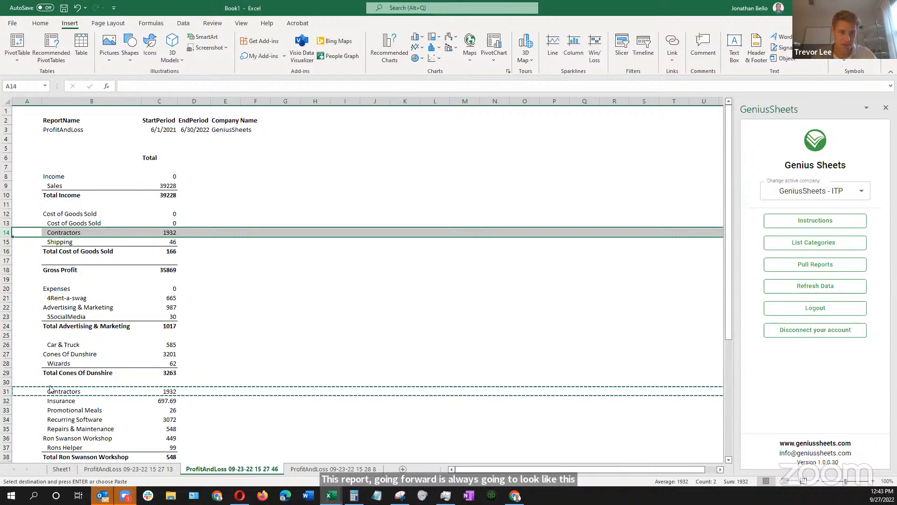
pyautogui.click(190, 343)
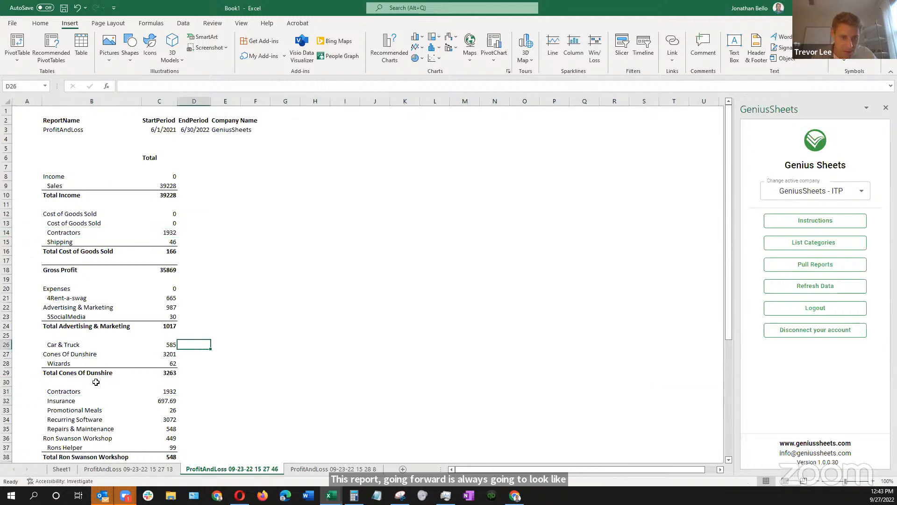
# Clear the original Contractors label and amount from row 31 of the Expenses section
pyautogui.click(64, 393)
pyautogui.hotkey('shift', 'Right')
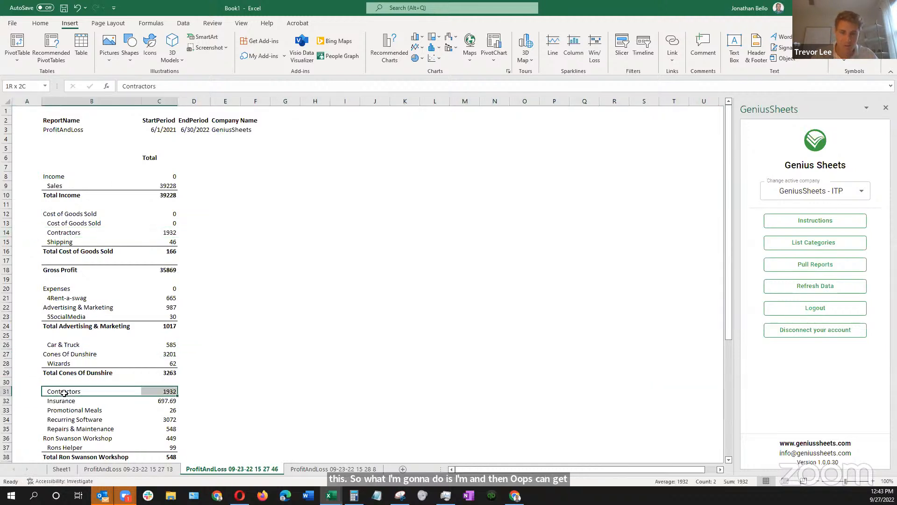
pyautogui.press('Delete')
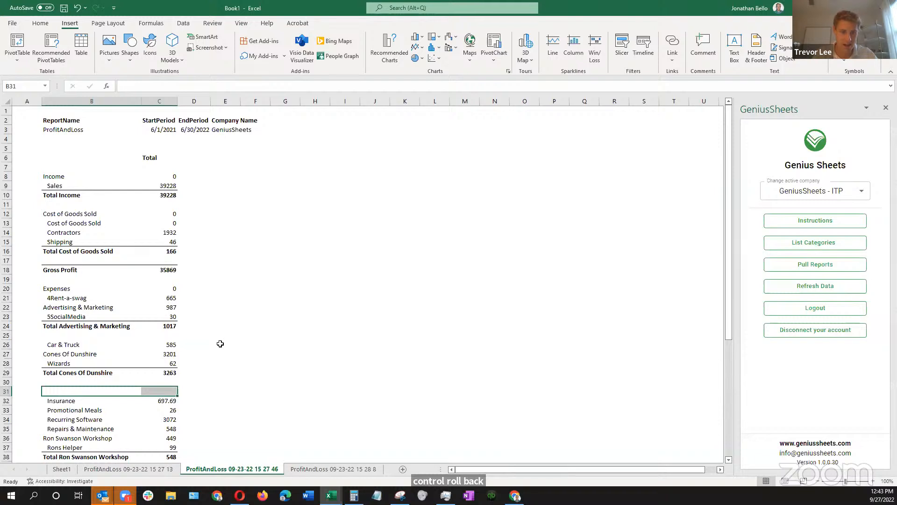
# Extend the Total Cost of Goods Sold formula in C16 by adding the Contractors amount from C14
pyautogui.click(162, 251)
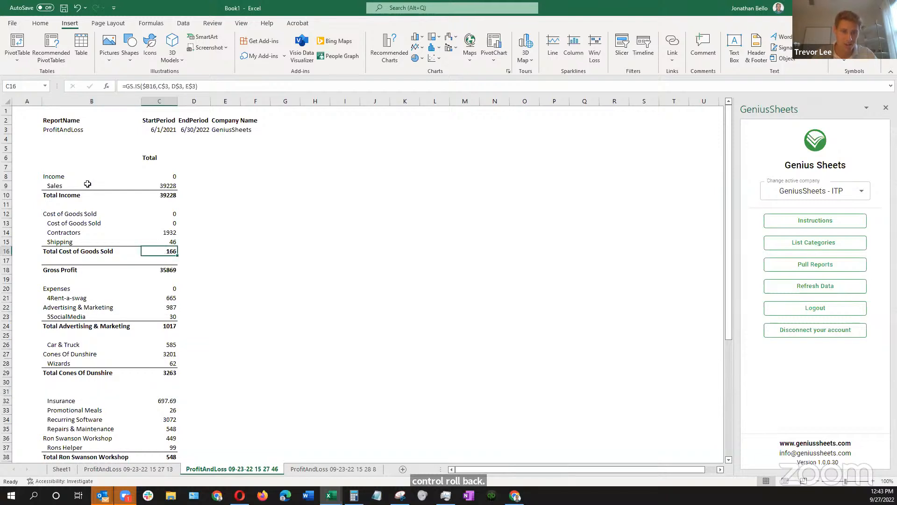
pyautogui.click(222, 86)
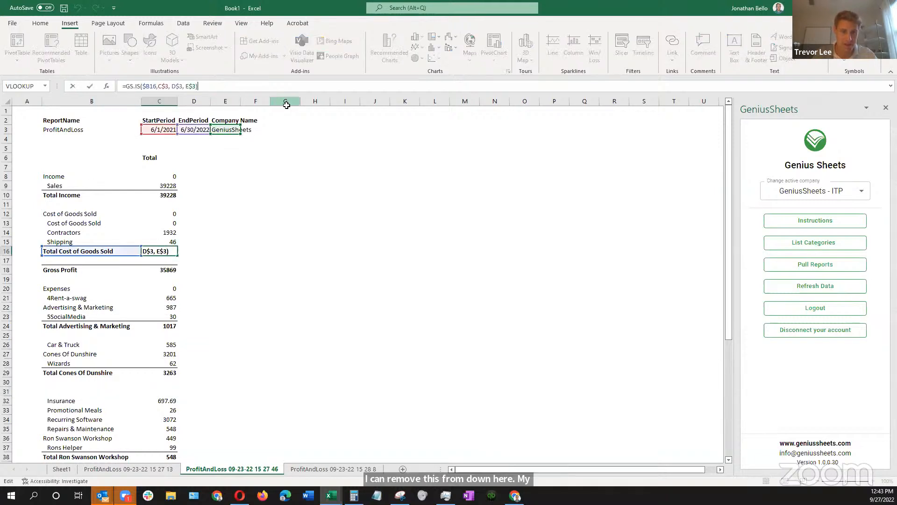
pyautogui.write('+')
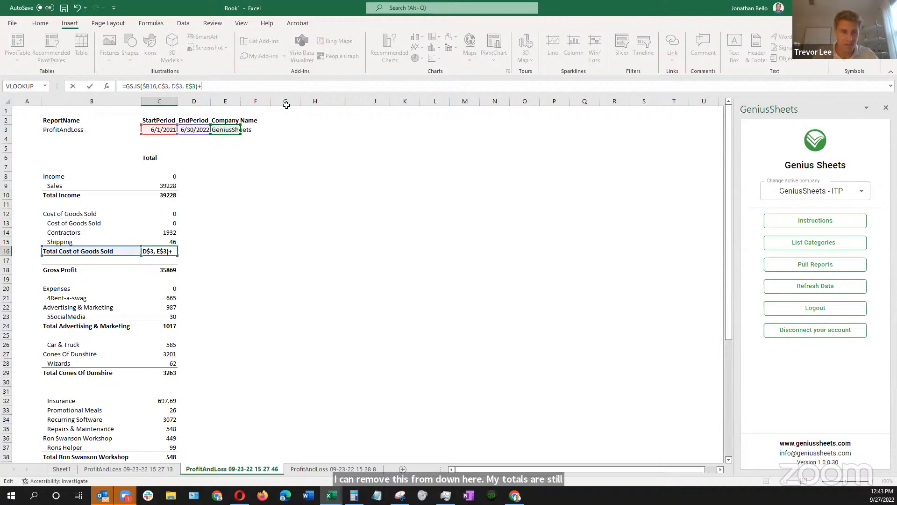
pyautogui.click(165, 231)
pyautogui.press('Return')
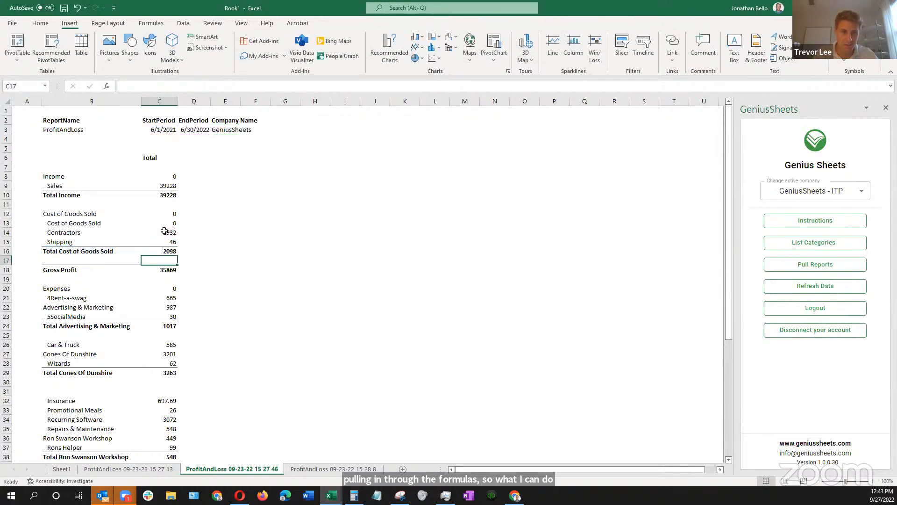
# Extend the Gross Profit formula in C18 by subtracting the Contractors amount in C14
pyautogui.click(160, 269)
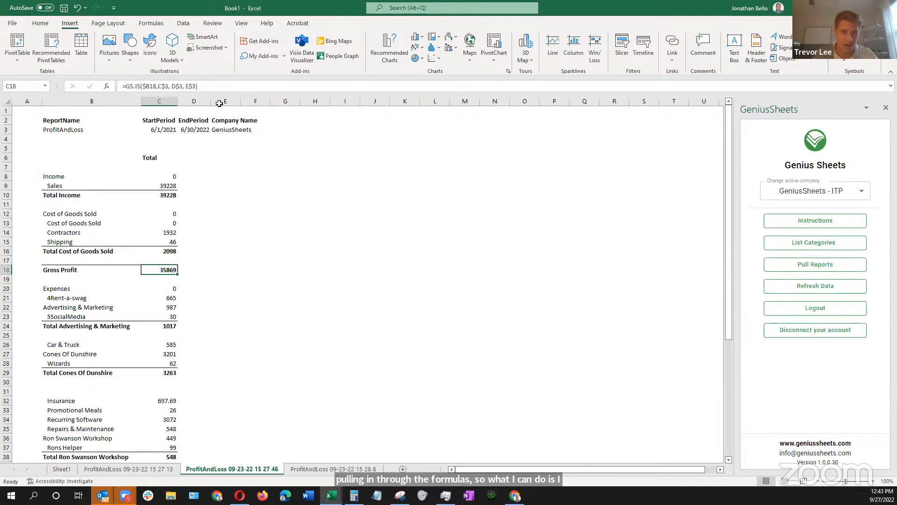
pyautogui.click(213, 86)
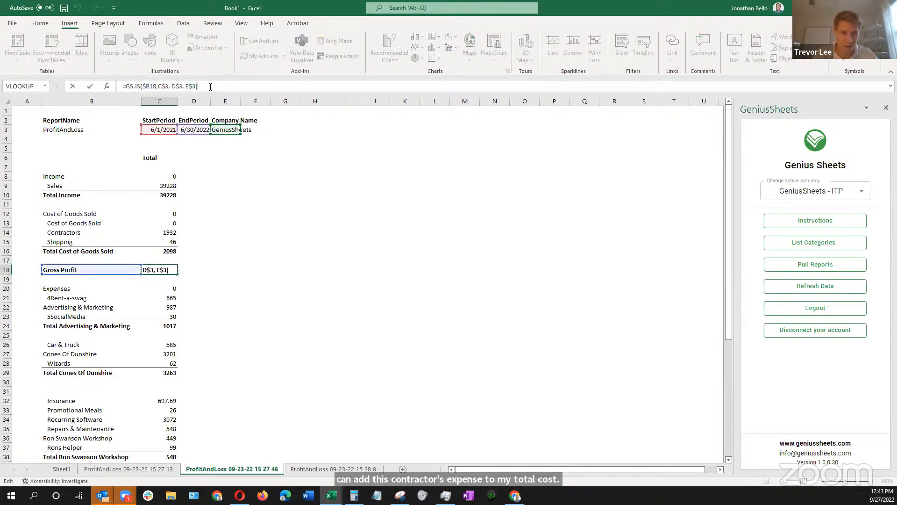
pyautogui.write('-')
pyautogui.click(169, 231)
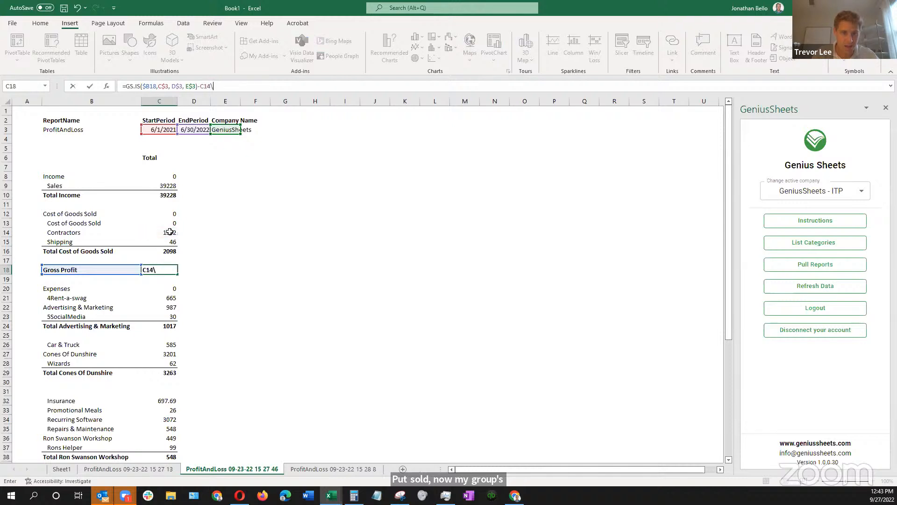
pyautogui.press('Return')
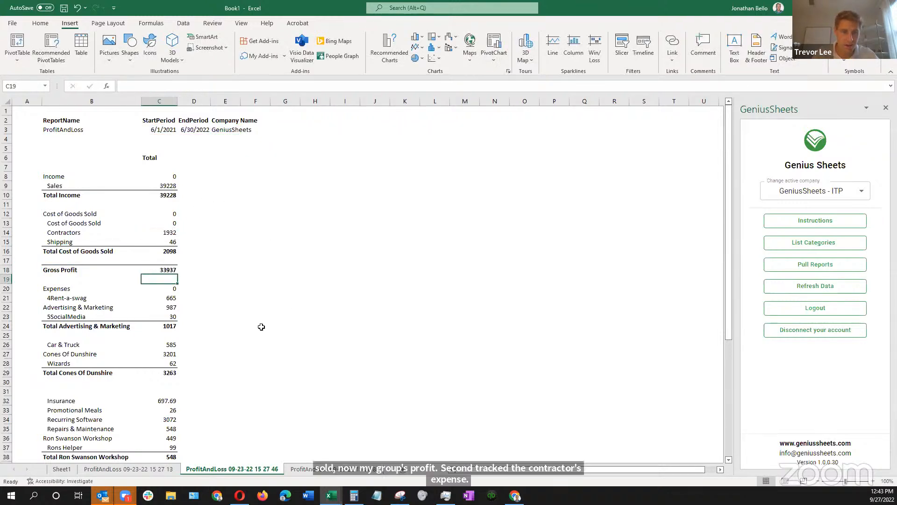
# Extend the Total Expenses formula in C41 by subtracting the Contractors amount in C14
pyautogui.scroll(-3, 220, 345)
pyautogui.scroll(-2, 220, 345)
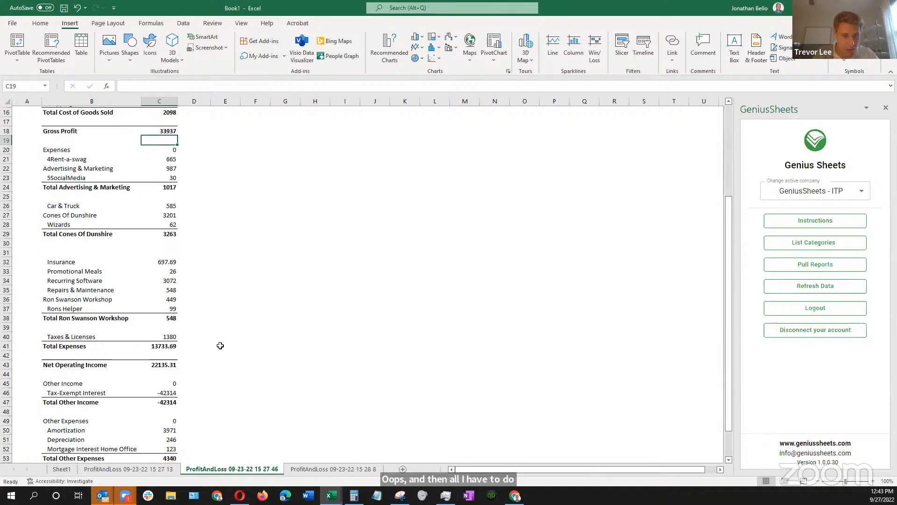
pyautogui.scroll(-1, 154, 349)
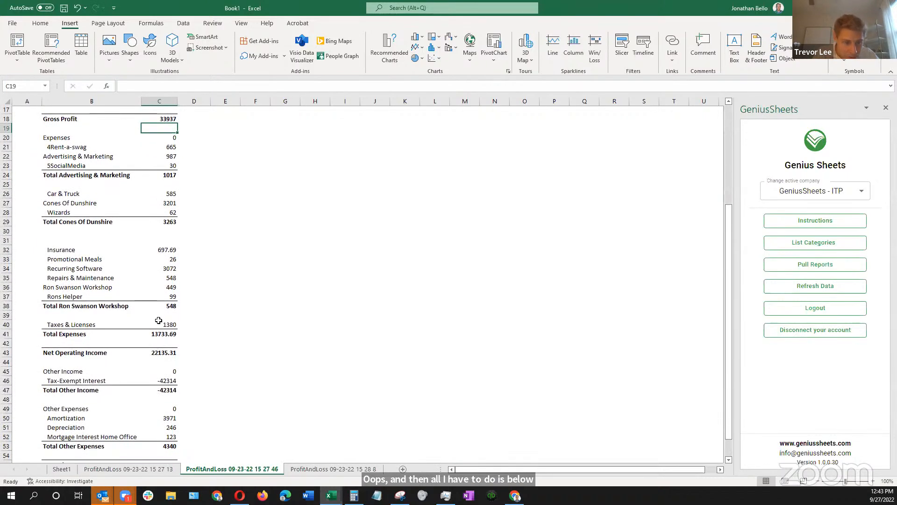
pyautogui.scroll(-2, 191, 338)
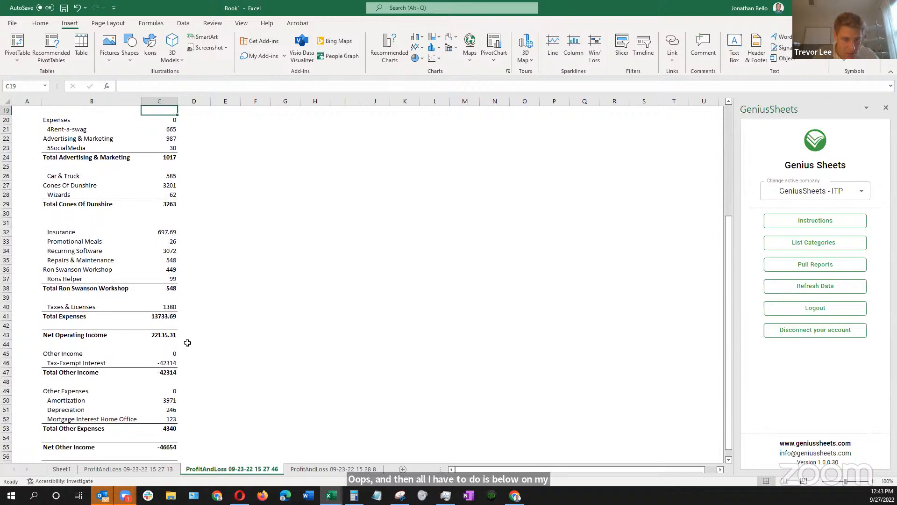
pyautogui.scroll(-1, 188, 343)
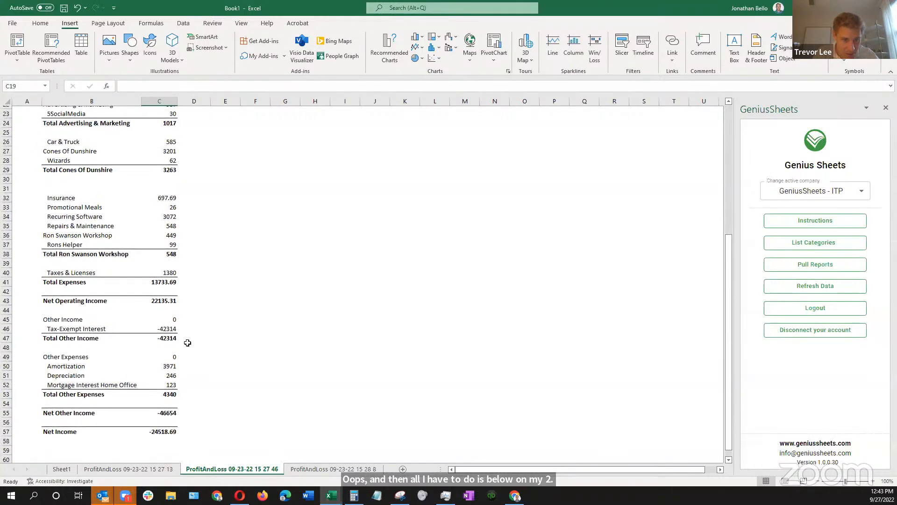
pyautogui.scroll(1, 187, 343)
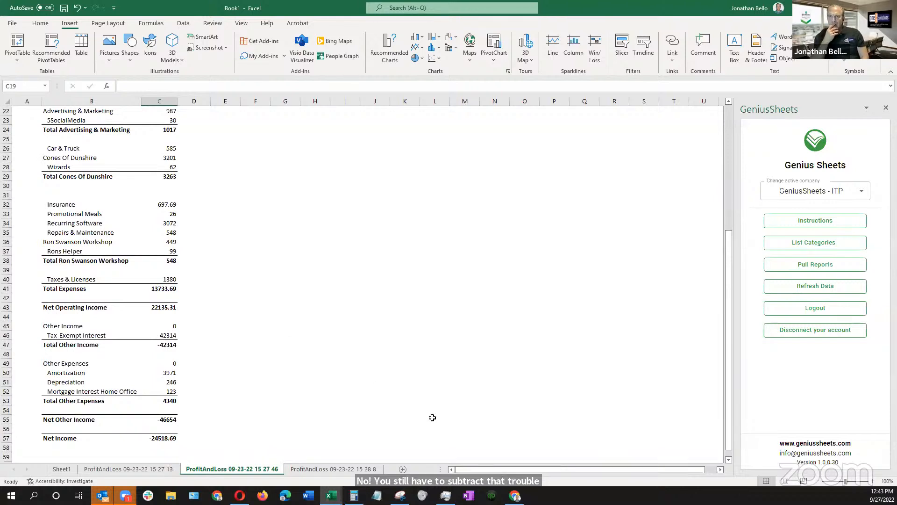
pyautogui.click(159, 289)
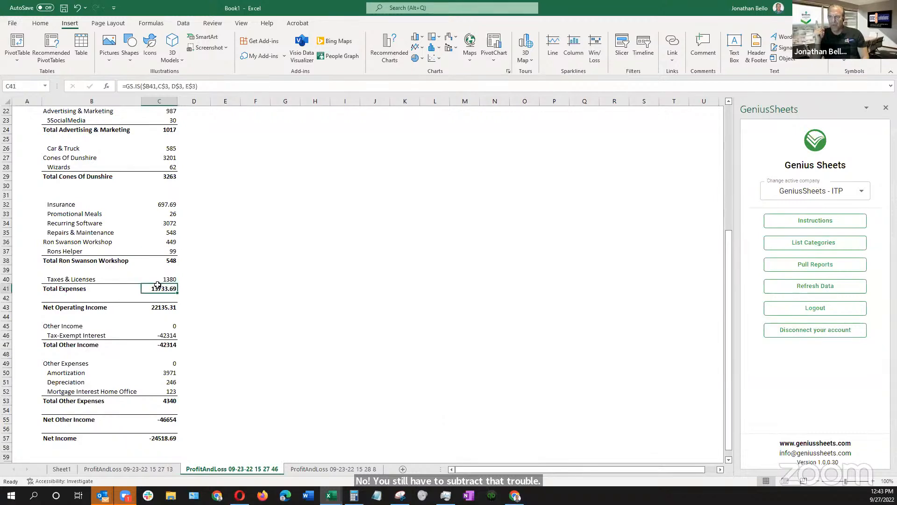
pyautogui.scroll(1, 199, 125)
pyautogui.click(209, 85)
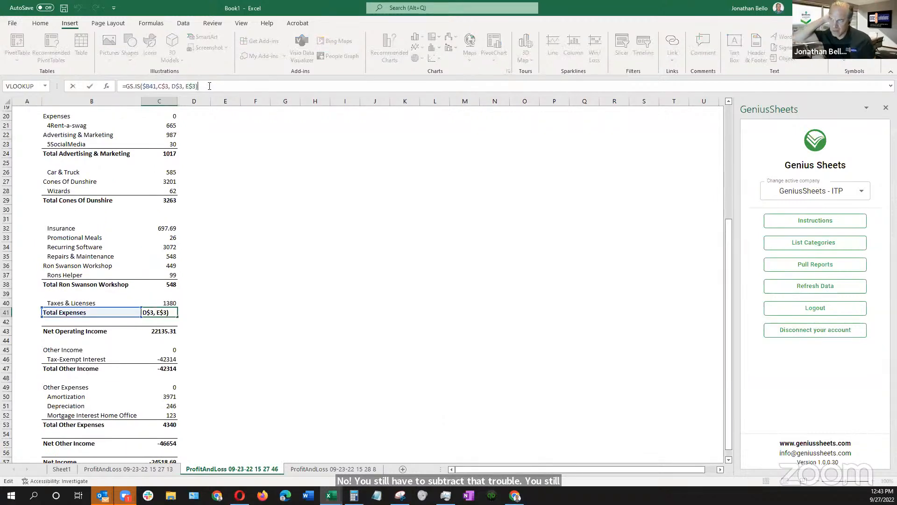
pyautogui.write('+')
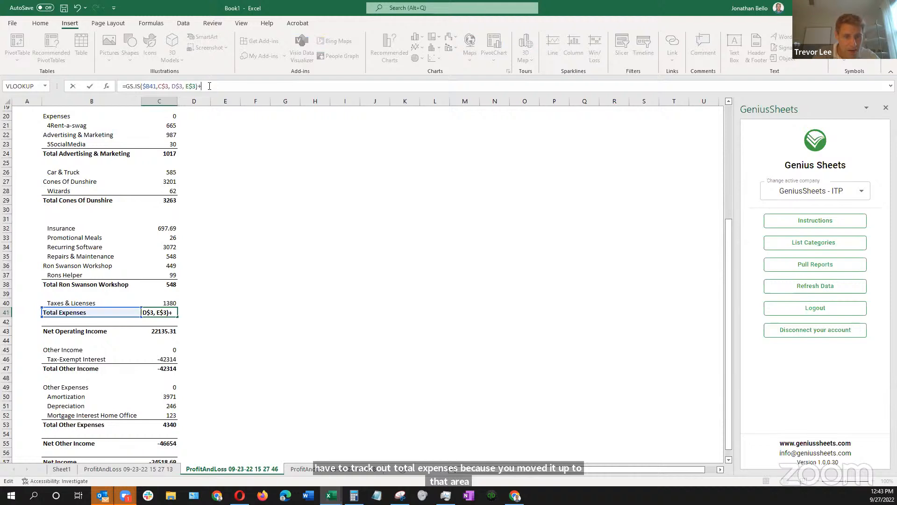
pyautogui.press('BackSpace')
pyautogui.write('-')
pyautogui.scroll(4, 185, 239)
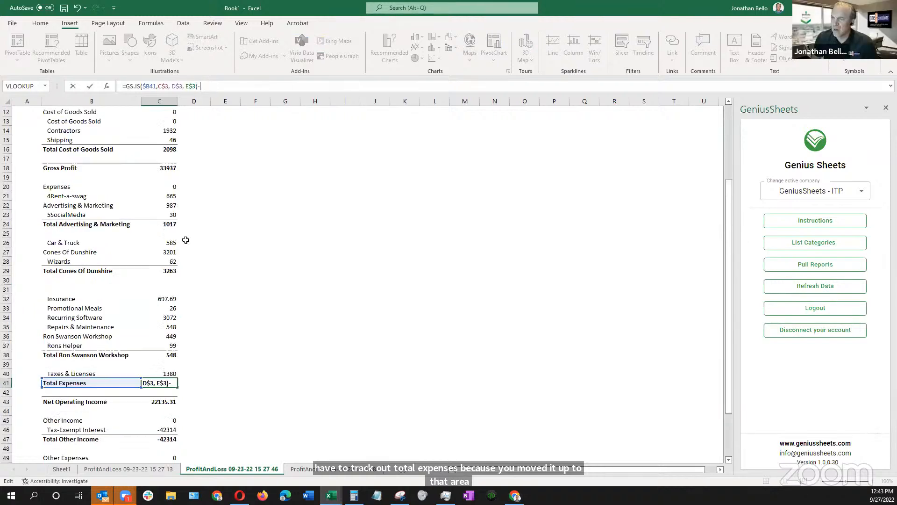
pyautogui.click(162, 184)
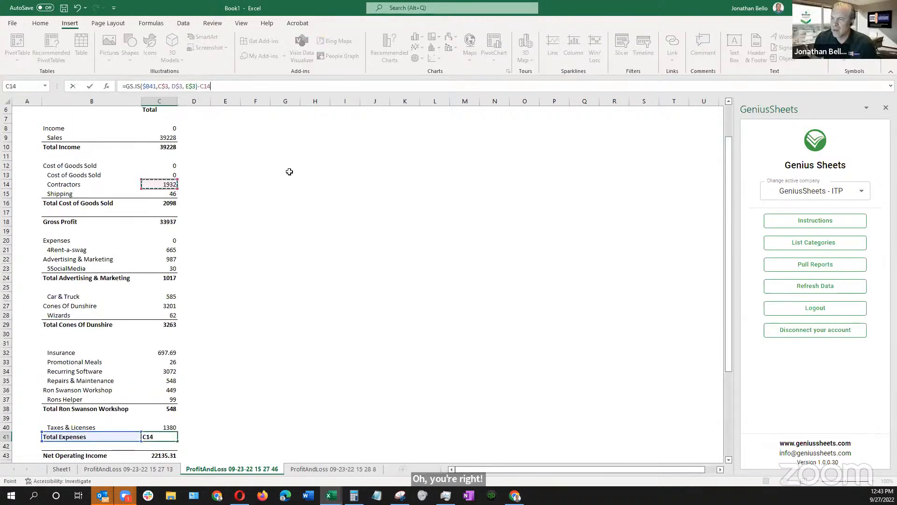
pyautogui.press('Return')
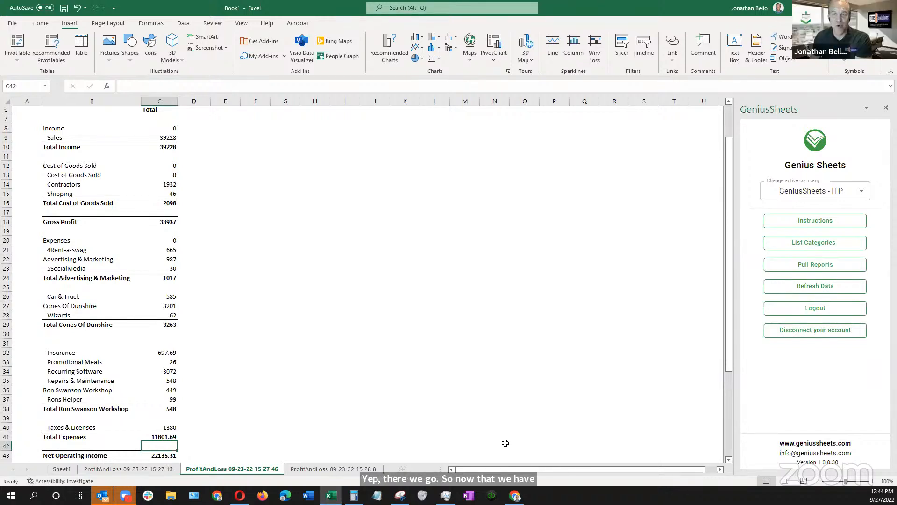
# Set the report's StartPeriod to 7/1/2021 and its EndPeriod to 7/30/2022
pyautogui.click(222, 360)
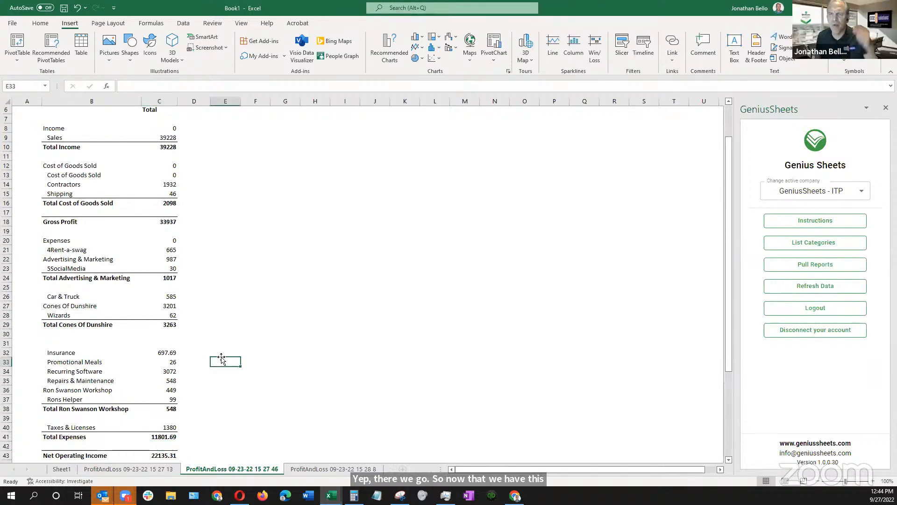
pyautogui.scroll(-3, 207, 367)
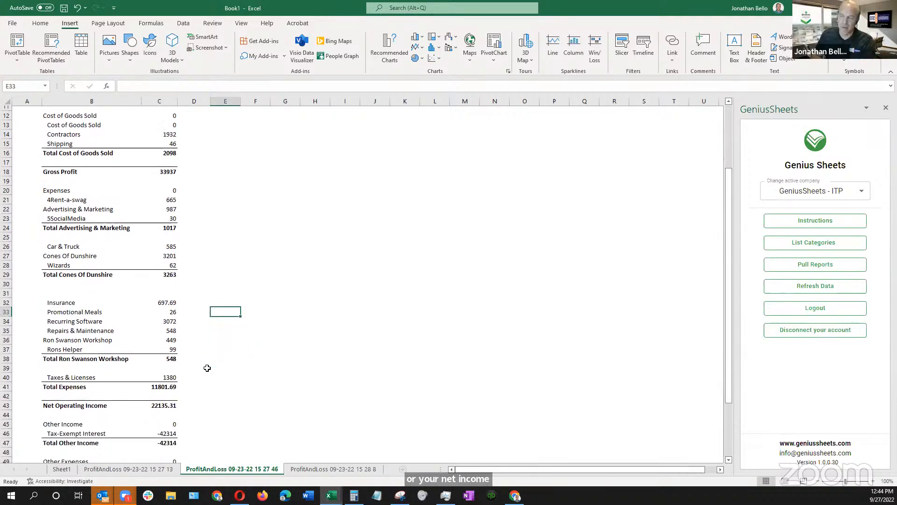
pyautogui.scroll(4, 207, 368)
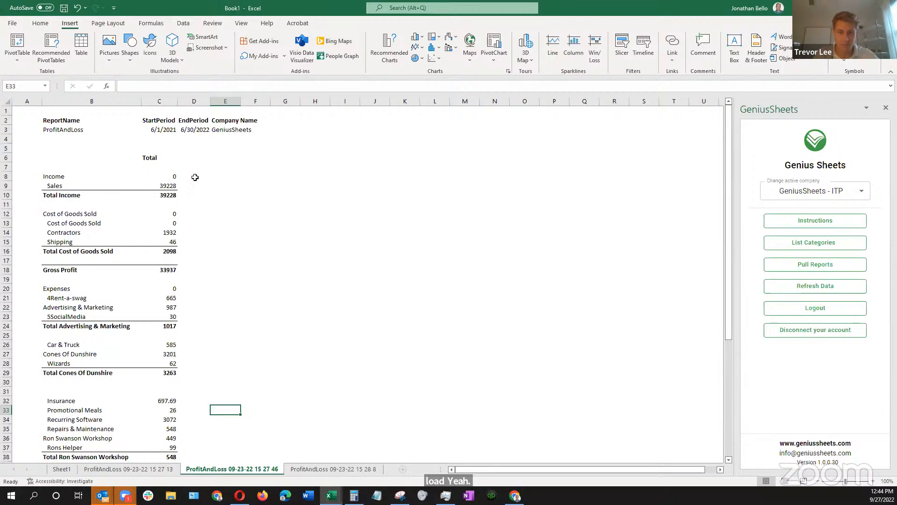
pyautogui.click(154, 130)
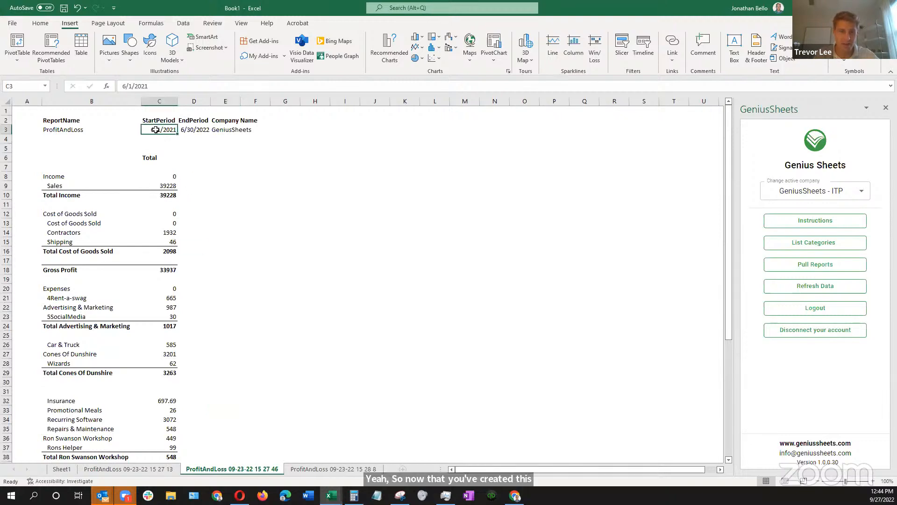
pyautogui.click(127, 87)
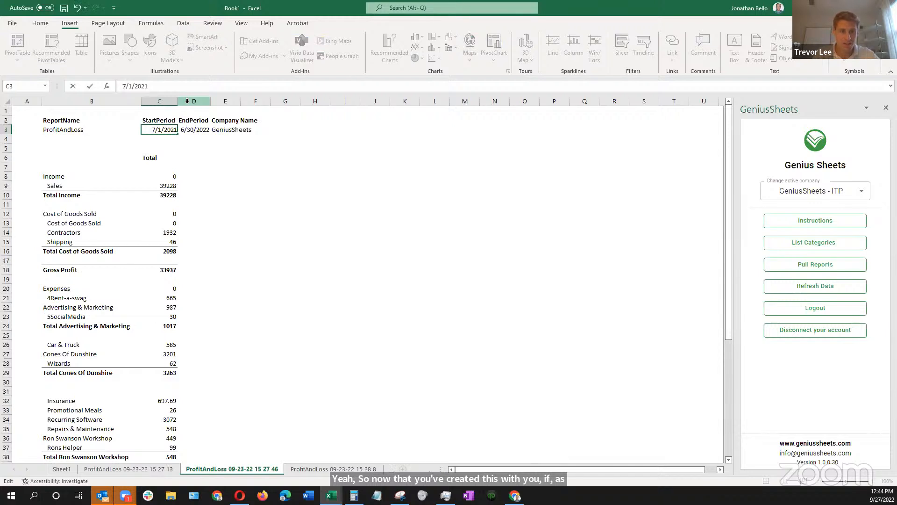
pyautogui.write('7')
pyautogui.press('Tab')
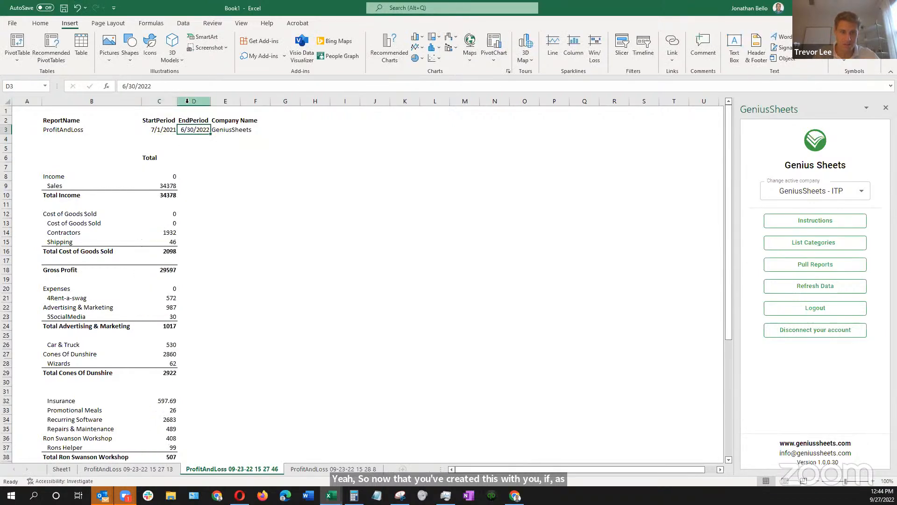
pyautogui.click(133, 88)
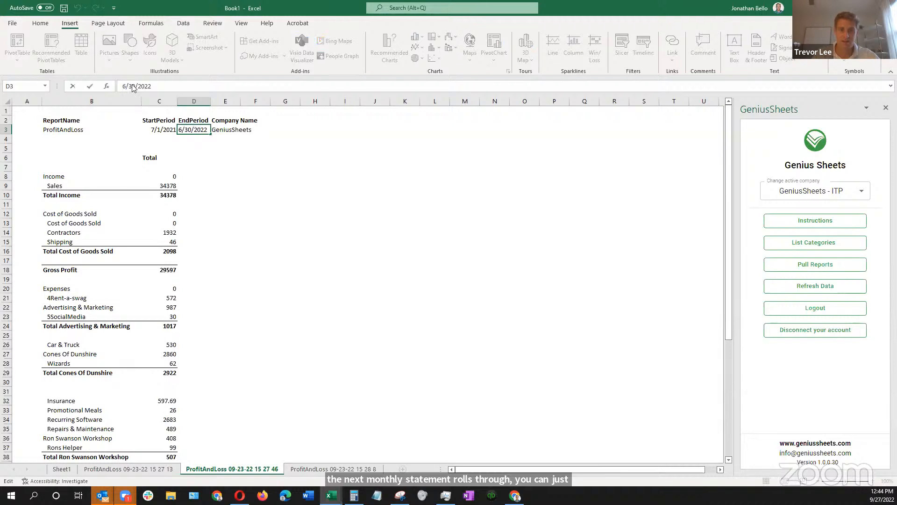
pyautogui.write('7')
pyautogui.press('Return')
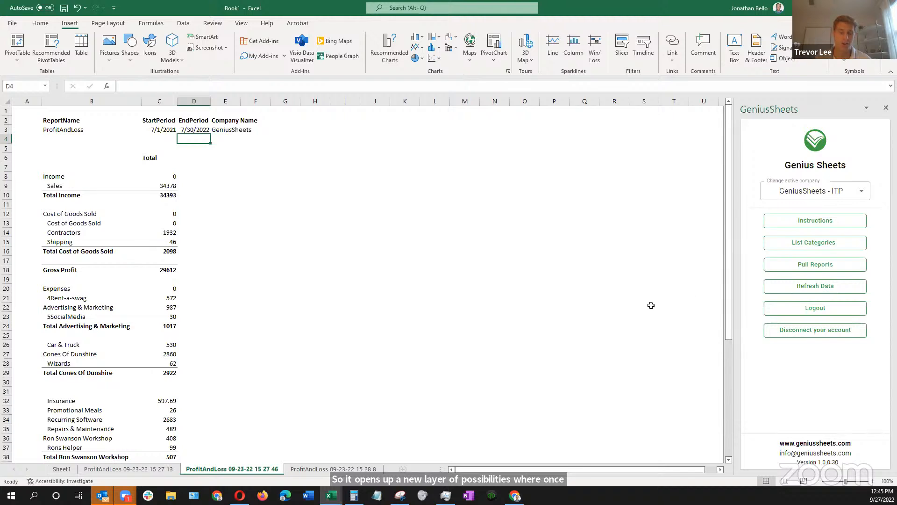
# Add a blank worksheet and move it behind the last profit and loss sheet
pyautogui.click(403, 469)
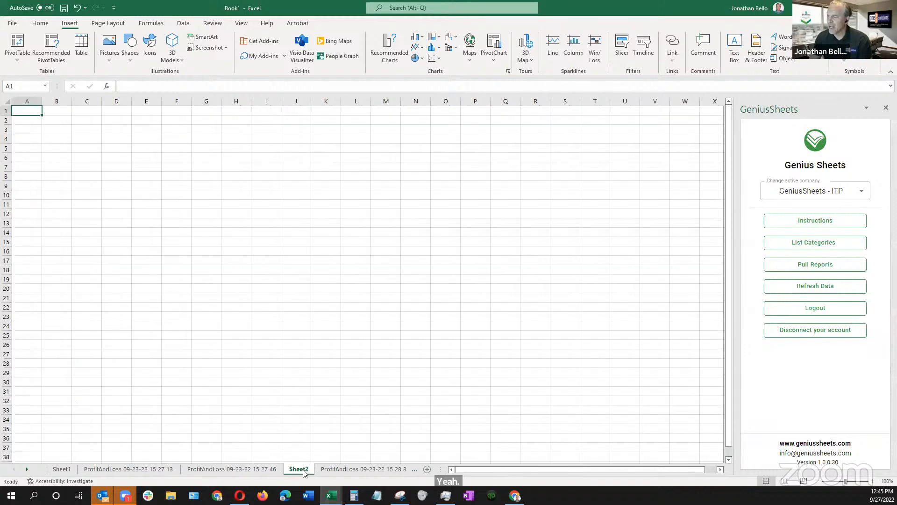
pyautogui.moveTo(304, 472); pyautogui.dragTo(402, 476)
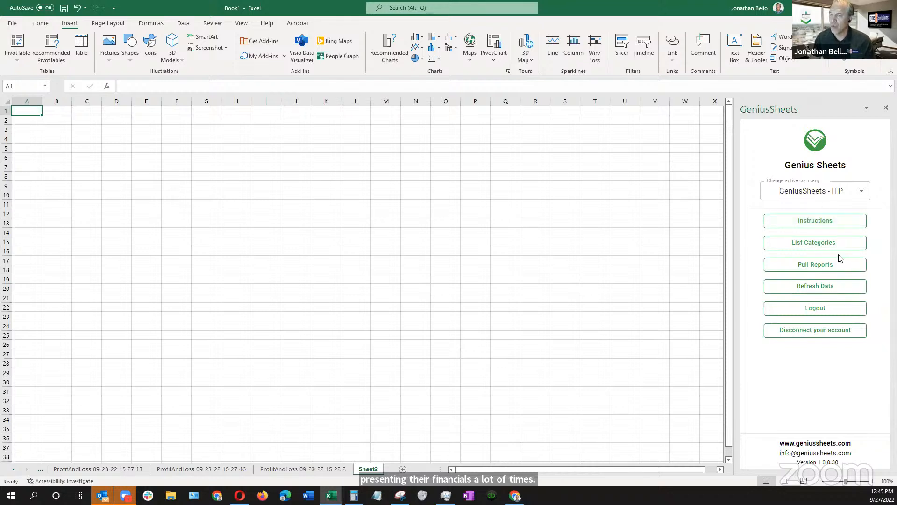
# Set up a GeniusSheets report pull on the Accrual vs Cash basis with a From date of 06-01-2022
pyautogui.click(818, 266)
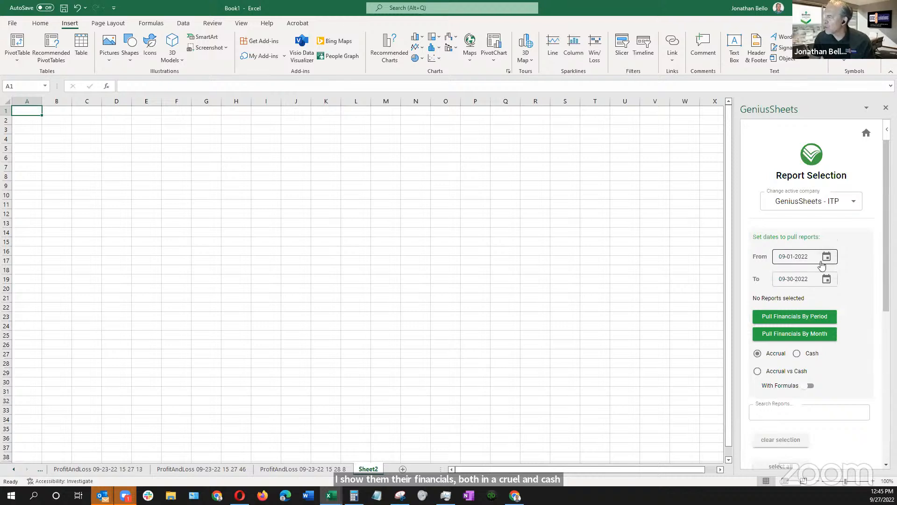
pyautogui.scroll(-3, 817, 274)
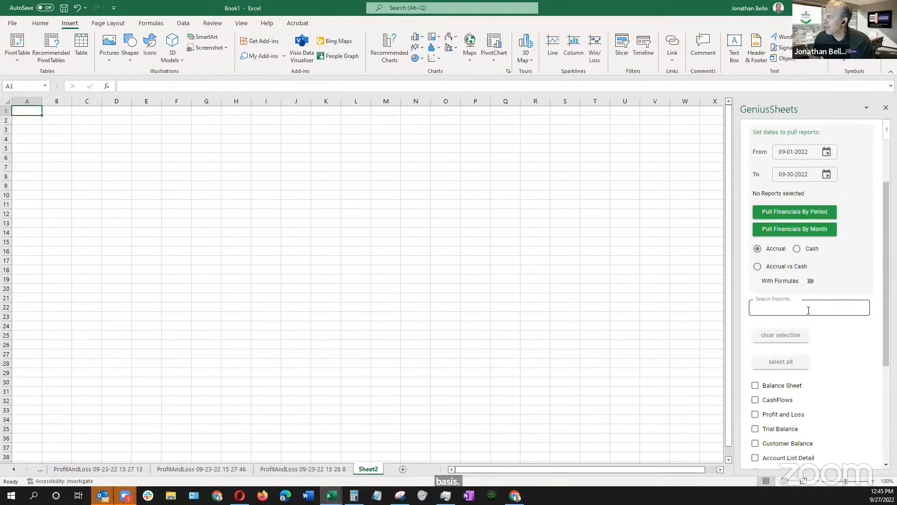
pyautogui.click(757, 266)
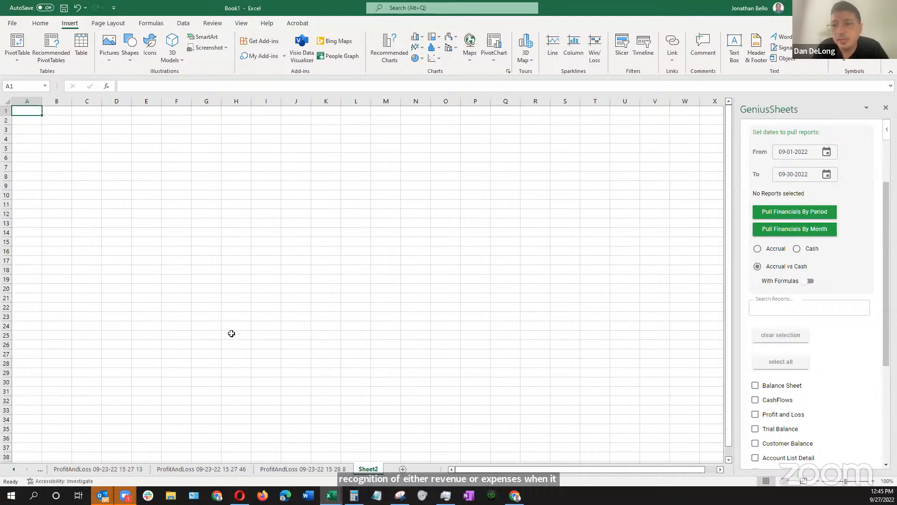
pyautogui.click(781, 152)
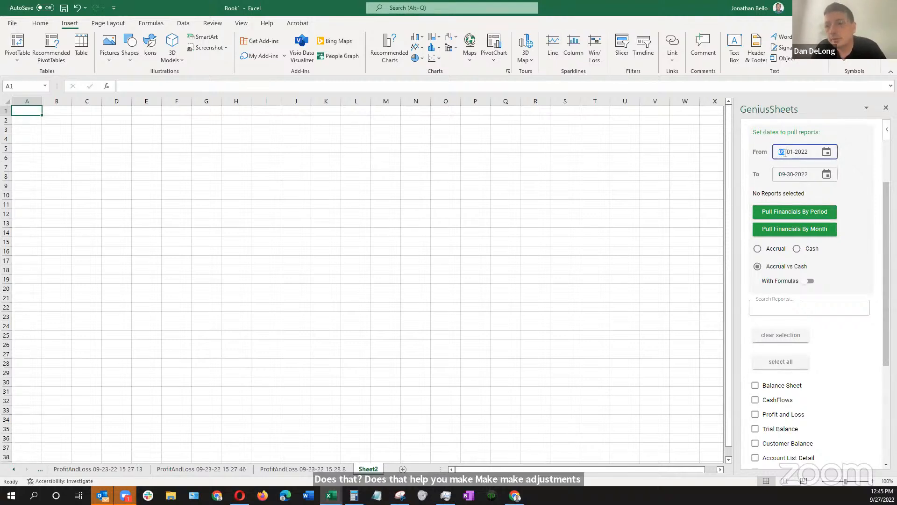
pyautogui.write('6')
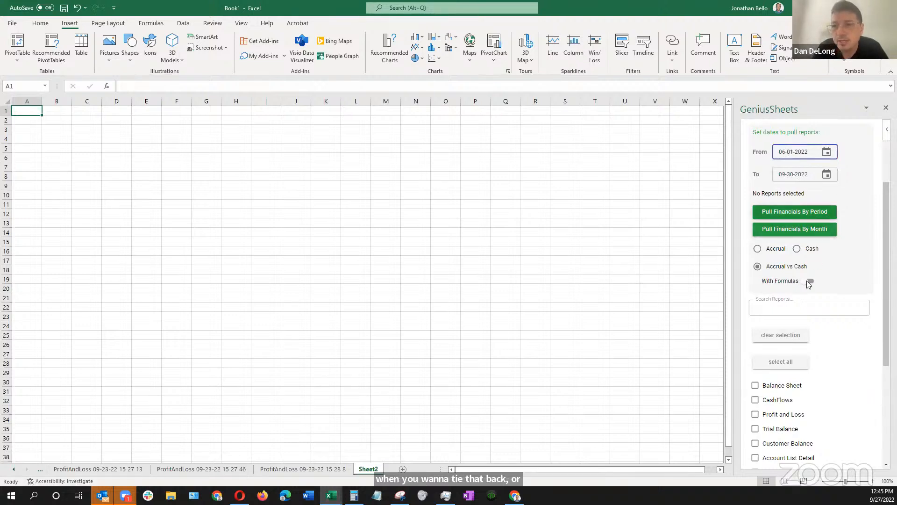
# Choose the Profit and Loss report, pull its financials by period, and select the EndPeriod date in the pulled sheet
pyautogui.click(800, 217)
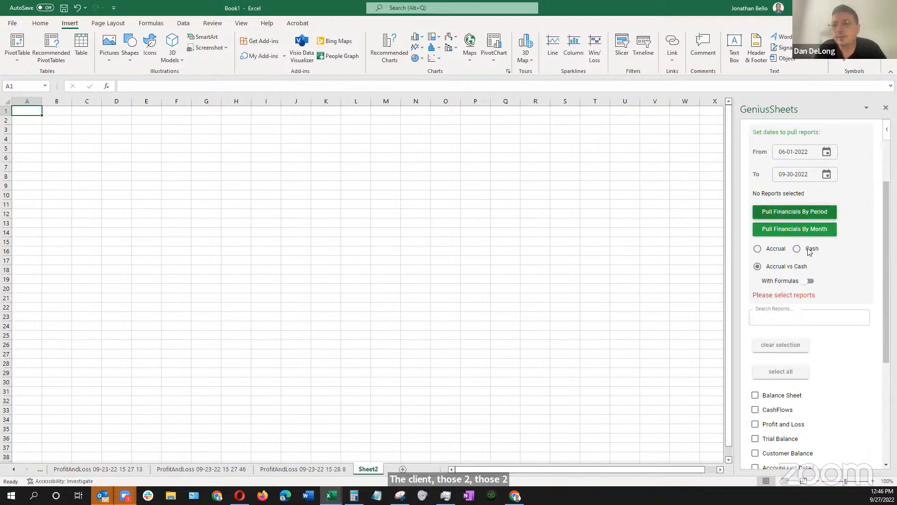
pyautogui.scroll(-1, 787, 415)
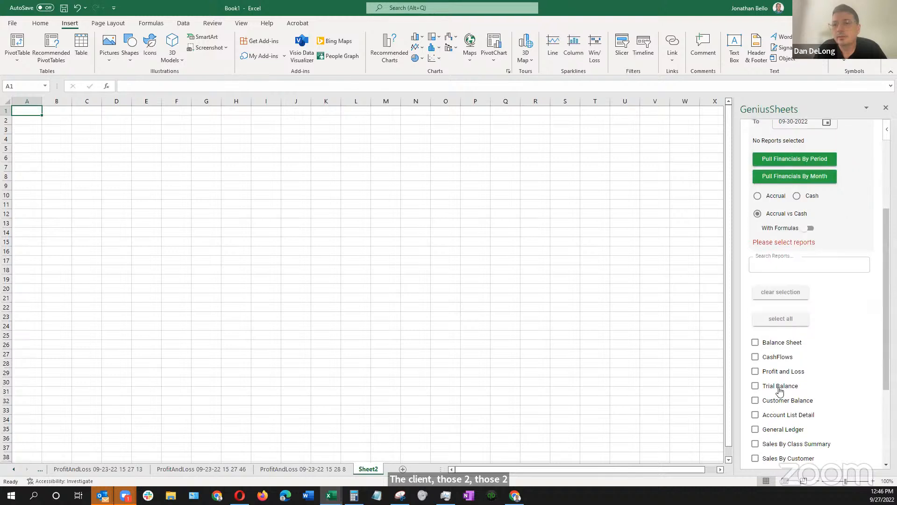
pyautogui.click(755, 372)
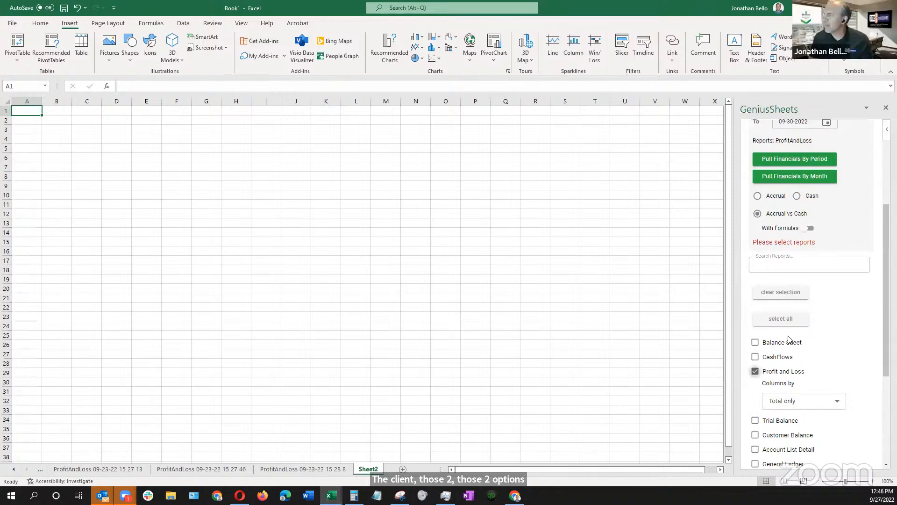
pyautogui.click(799, 159)
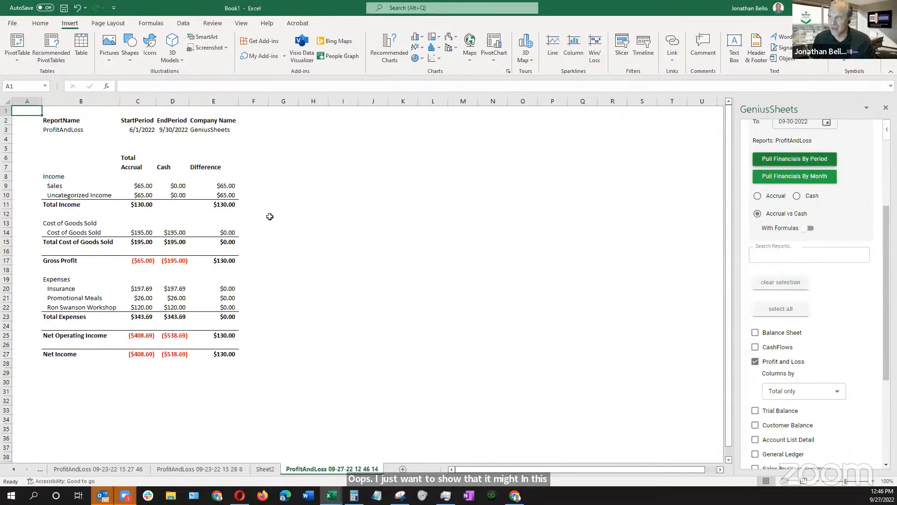
pyautogui.click(161, 130)
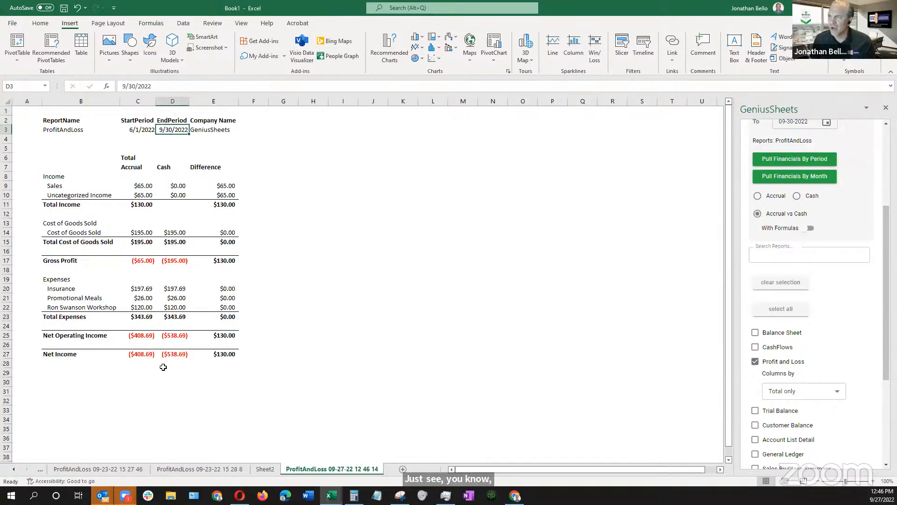
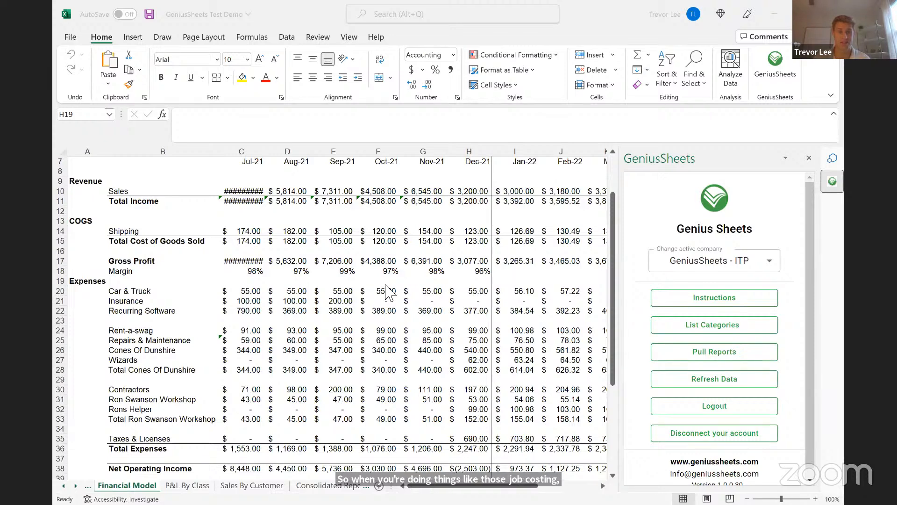
# Inspect the formula behind the Aug-21 Insurance amount in the Financial Model sheet
pyautogui.click(295, 305)
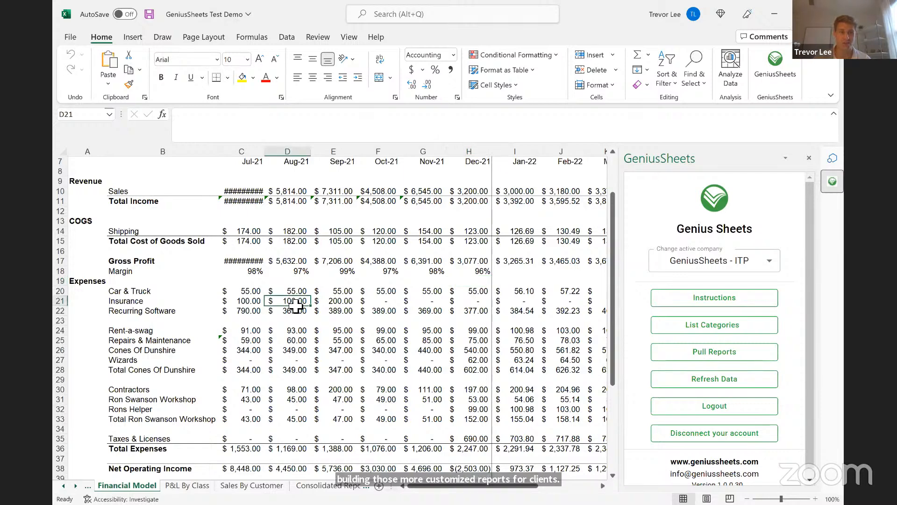
pyautogui.rightClick(295, 305)
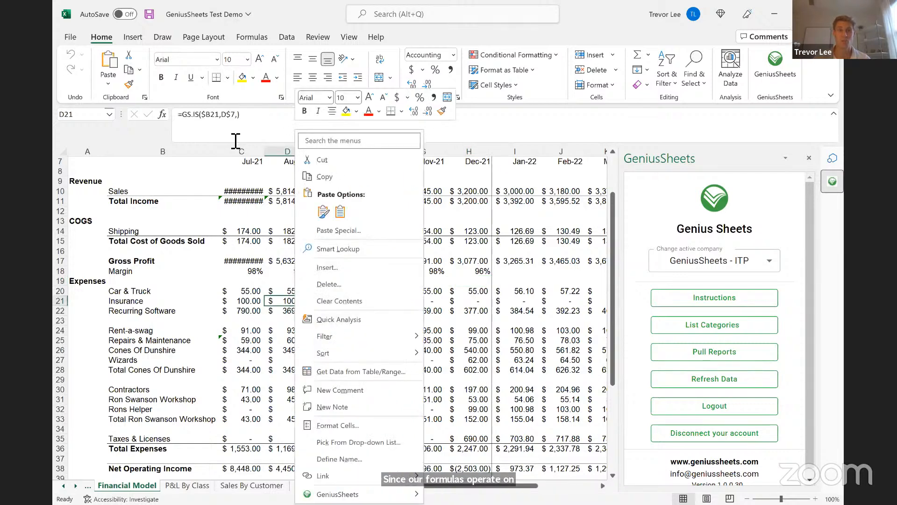
pyautogui.press('Escape')
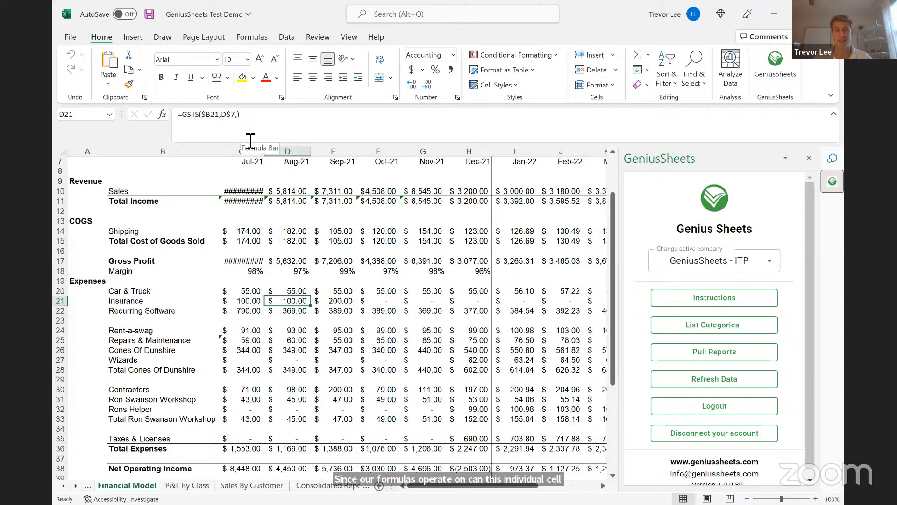